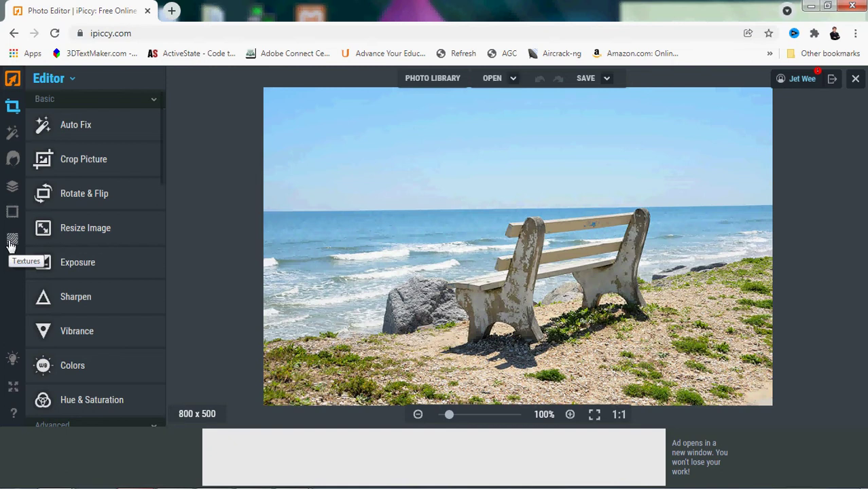
{"action": "left_click", "coordinate": [12, 241]}
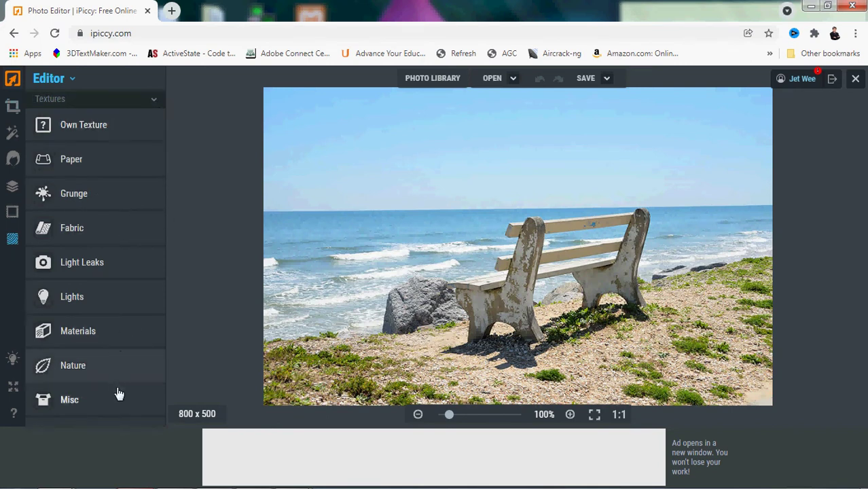
{"action": "left_click", "coordinate": [157, 106]}
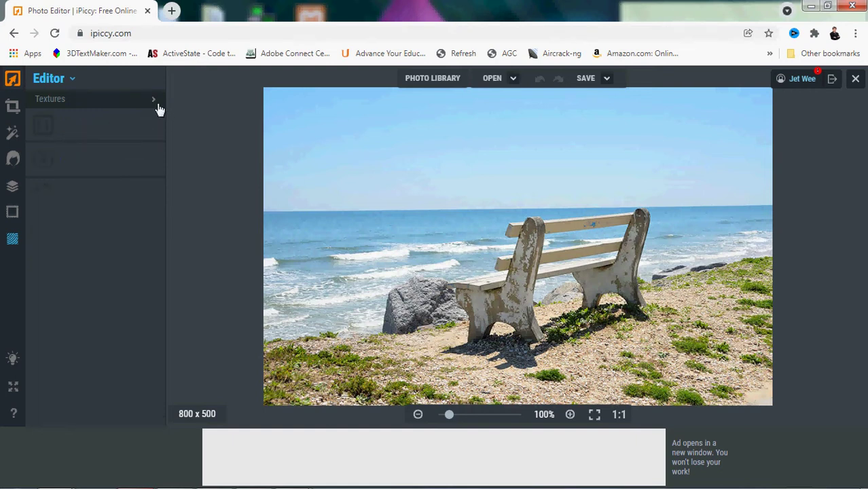
{"action": "left_click", "coordinate": [157, 106]}
{"action": "left_click", "coordinate": [113, 127]}
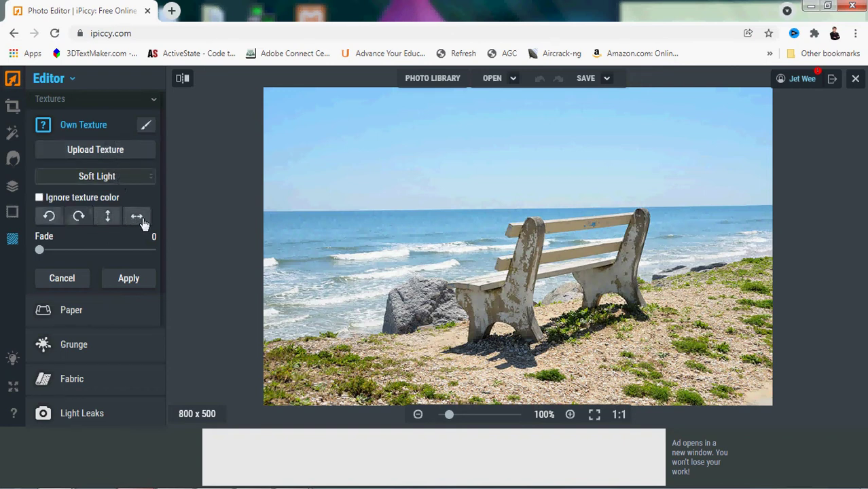
{"action": "left_click", "coordinate": [150, 186]}
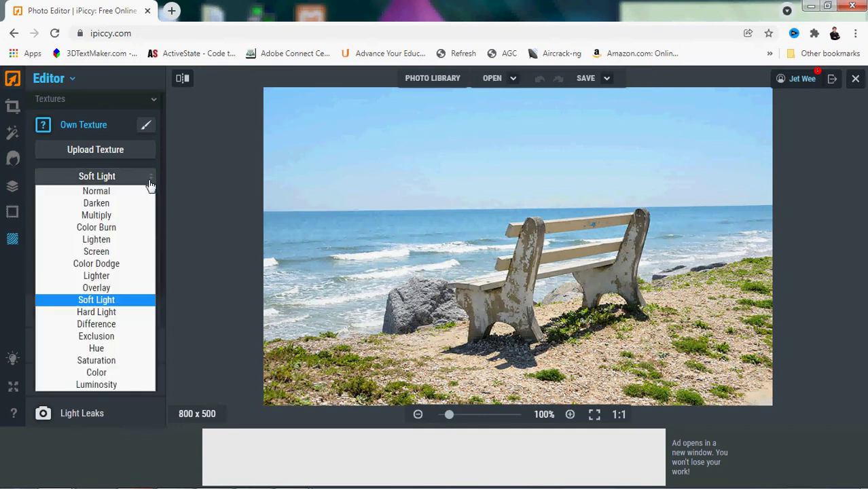
{"action": "left_click", "coordinate": [150, 186]}
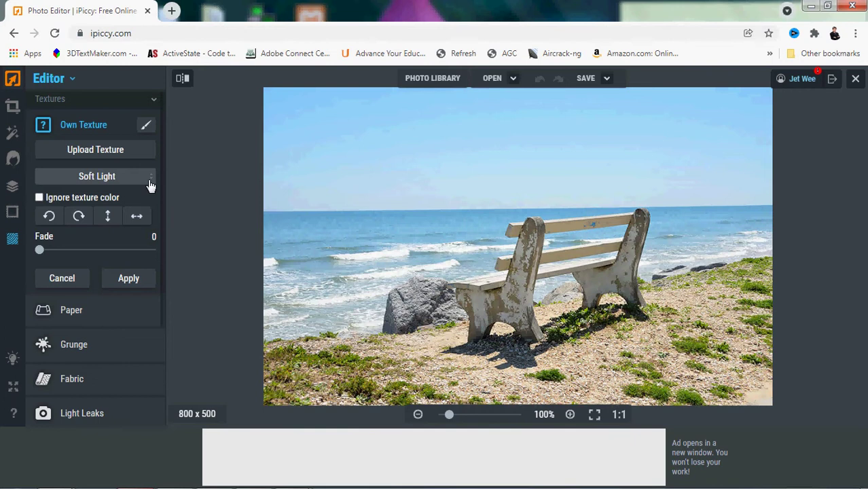
{"action": "mouse_move", "coordinate": [40, 250]}
{"action": "left_mouse_down"}
{"action": "mouse_move", "coordinate": [160, 259]}
{"action": "mouse_move", "coordinate": [22, 252]}
{"action": "left_mouse_up"}
{"action": "left_click", "coordinate": [71, 282]}
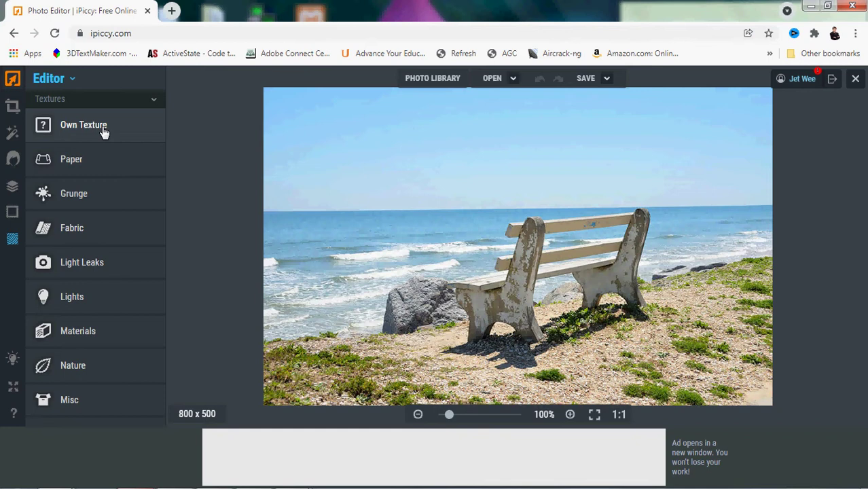
{"action": "left_click", "coordinate": [71, 160]}
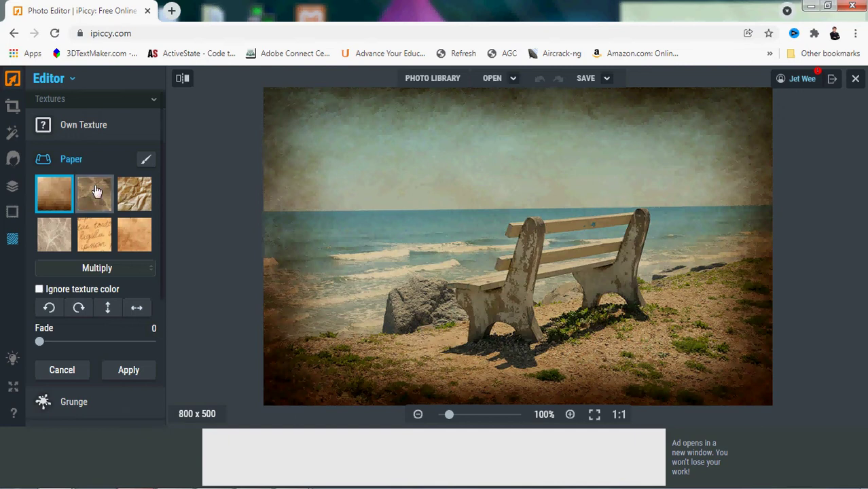
{"action": "left_click", "coordinate": [113, 201]}
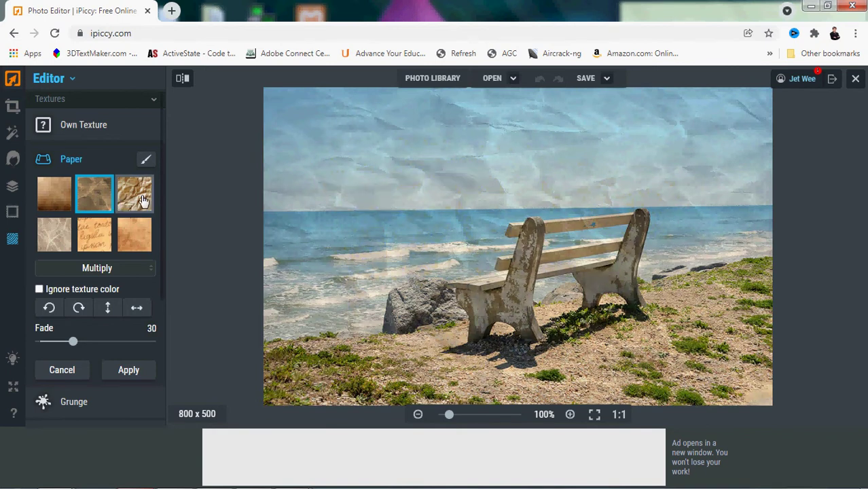
{"action": "left_click", "coordinate": [143, 200]}
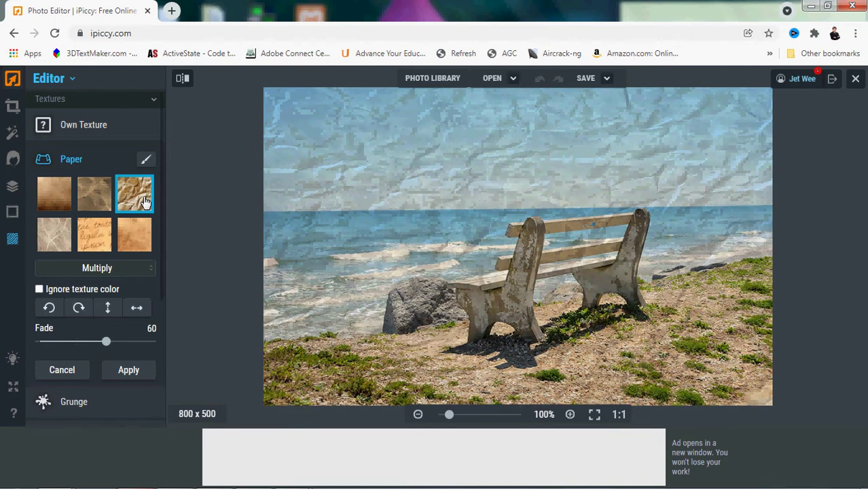
{"action": "left_click", "coordinate": [53, 237]}
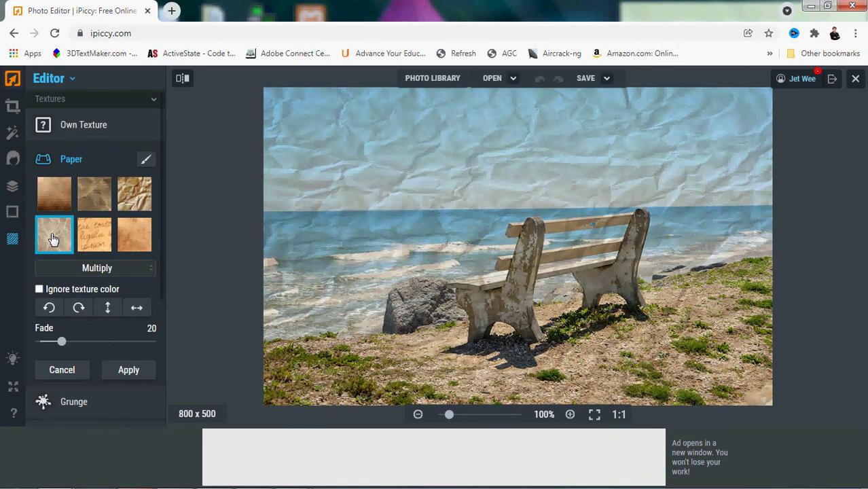
{"action": "left_click", "coordinate": [100, 238]}
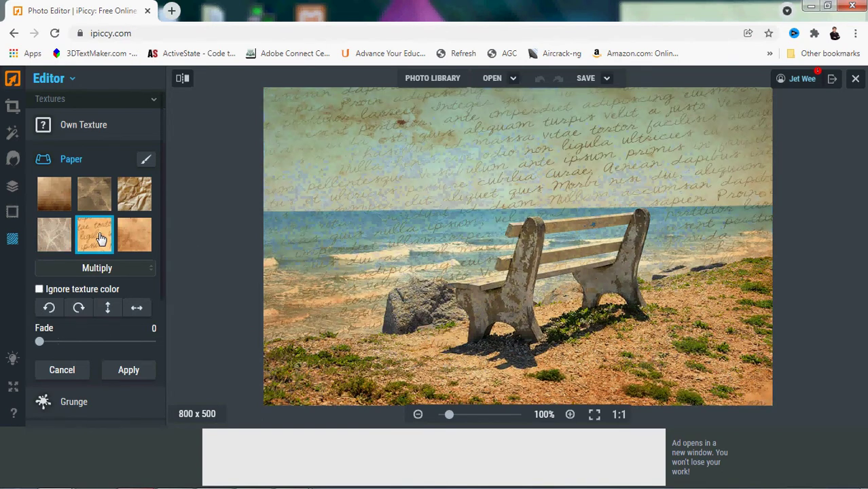
{"action": "left_click", "coordinate": [139, 241]}
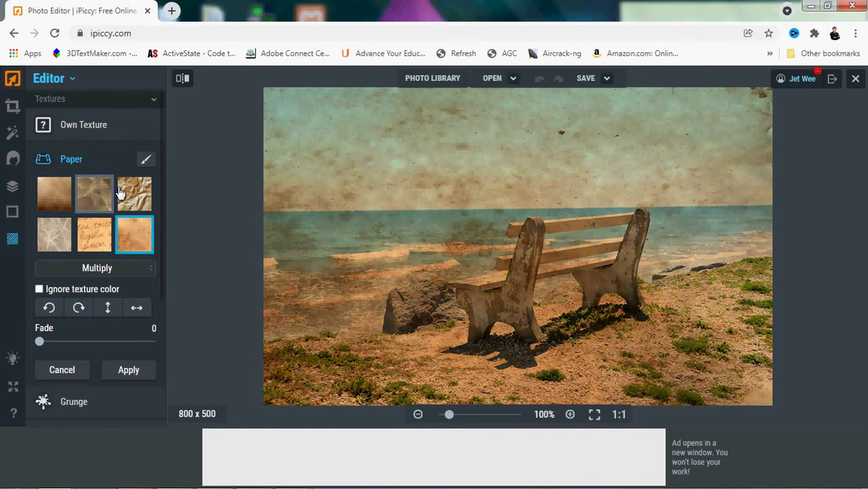
{"action": "left_click", "coordinate": [63, 370]}
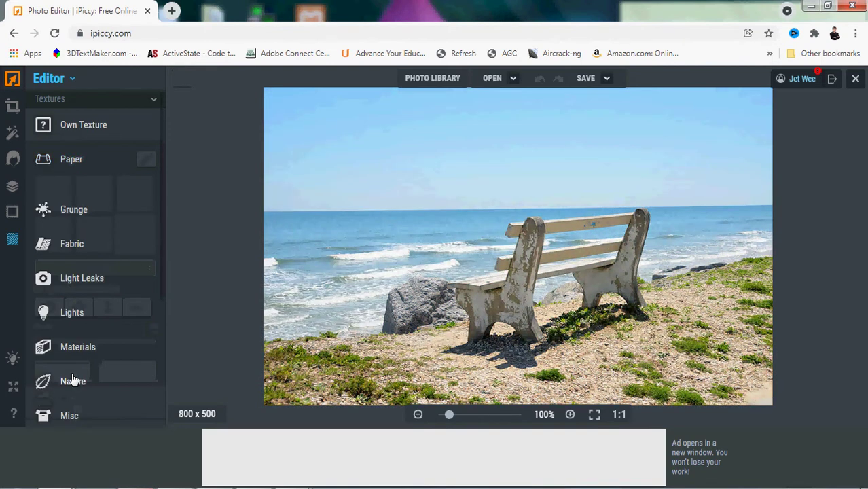
- Preview six Grunge textures on the bench photo as Soft Light, including dark grey and yellowish ones
{"action": "left_click", "coordinate": [90, 203]}
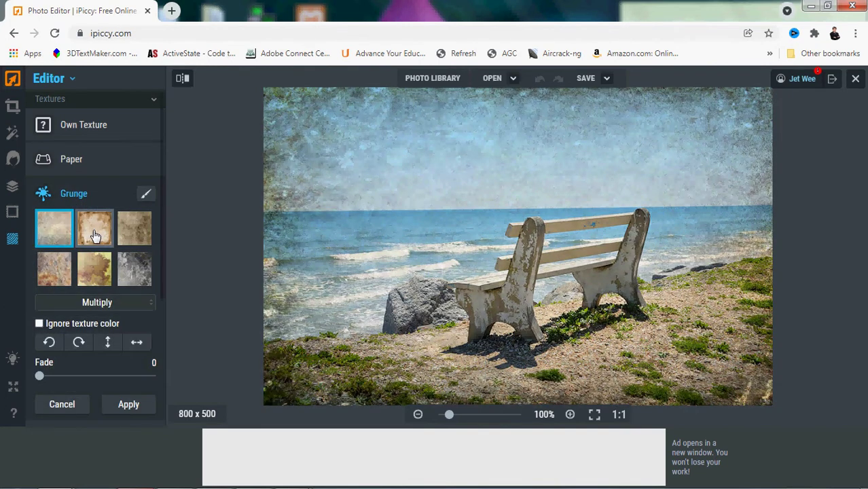
{"action": "left_click", "coordinate": [95, 236]}
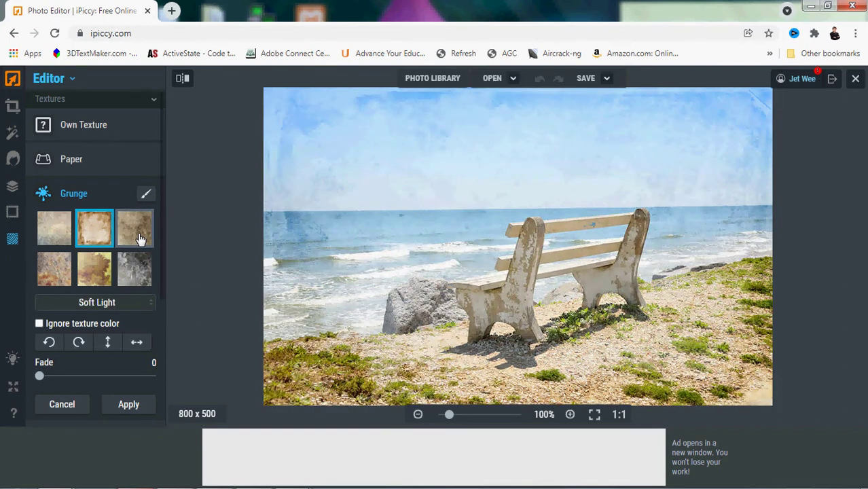
{"action": "left_click", "coordinate": [140, 239]}
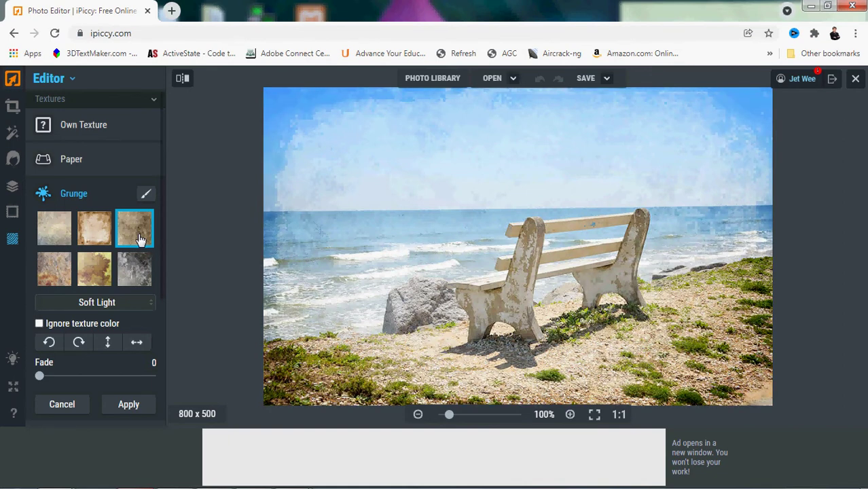
{"action": "left_click", "coordinate": [141, 272]}
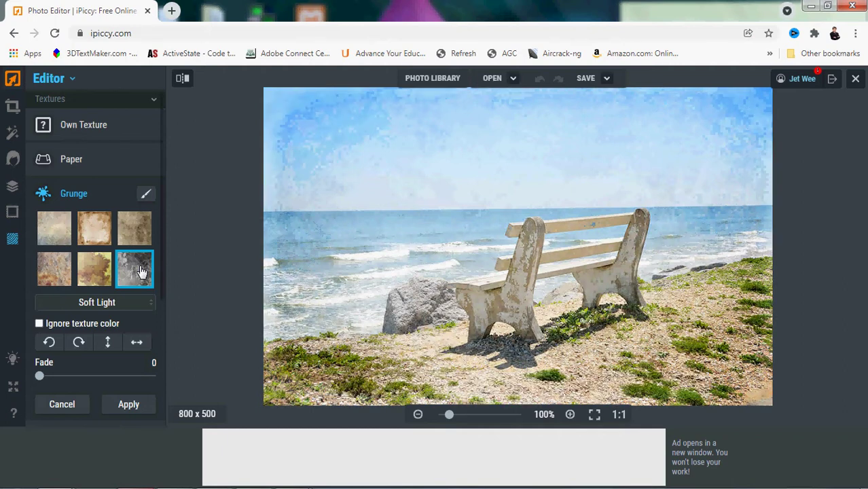
{"action": "left_click", "coordinate": [100, 273]}
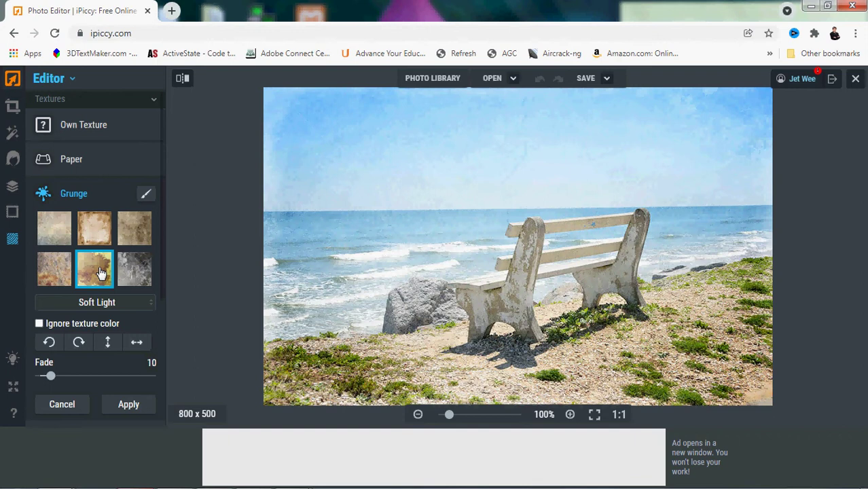
{"action": "left_click", "coordinate": [56, 272]}
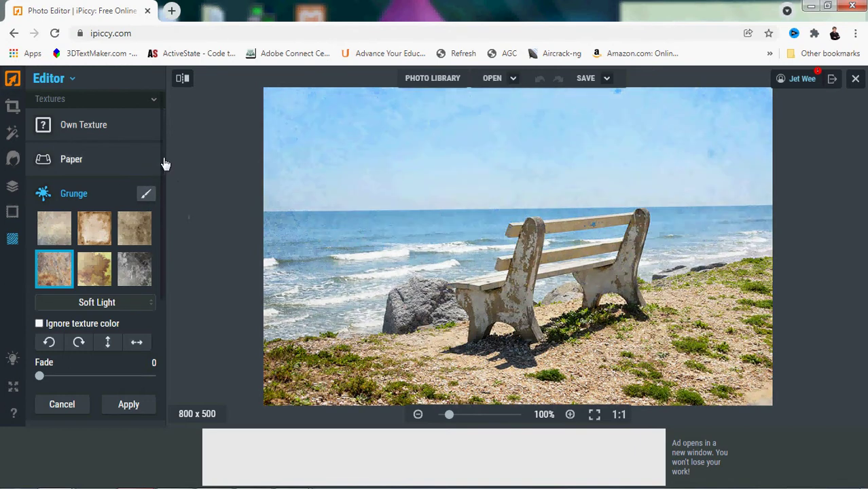
{"action": "scroll", "coordinate": [163, 179], "scroll_direction": "down", "scroll_amount": 2}
{"action": "scroll", "coordinate": [163, 180], "scroll_direction": "down", "scroll_amount": 5}
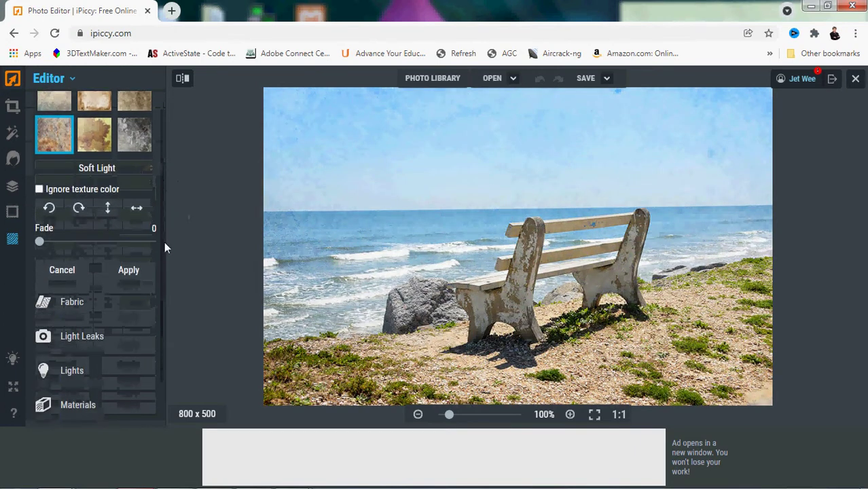
- Drop the grunge preview, try six Fabric textures through the orange one, then cancel them
{"action": "left_click", "coordinate": [71, 206]}
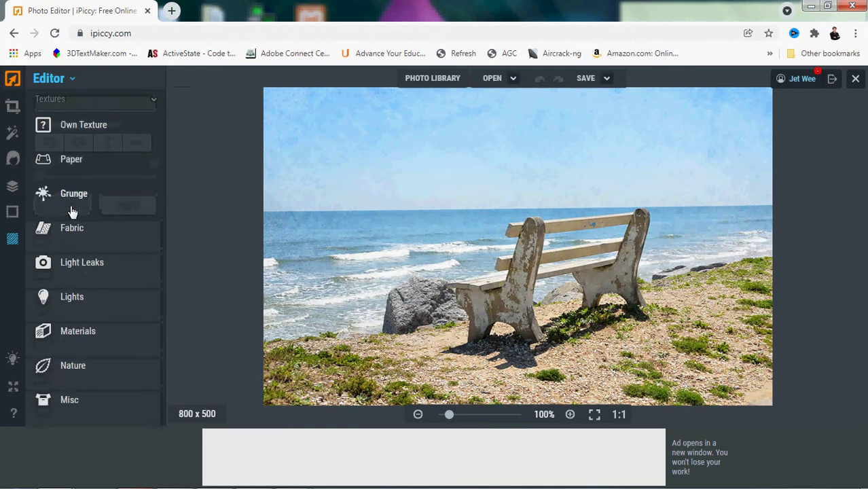
{"action": "left_click", "coordinate": [72, 229]}
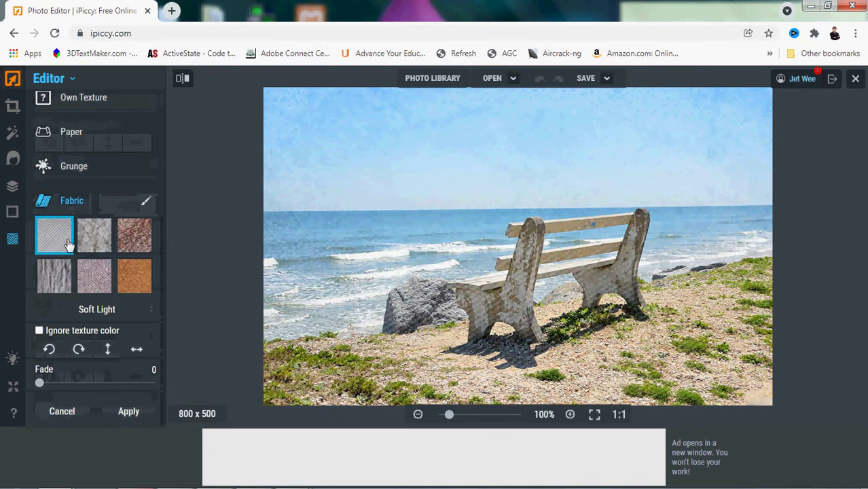
{"action": "left_click", "coordinate": [94, 244]}
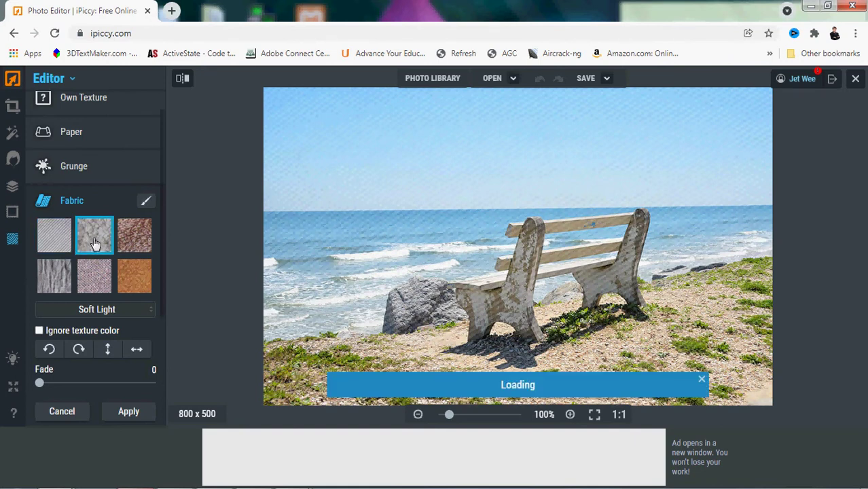
{"action": "left_click", "coordinate": [135, 238]}
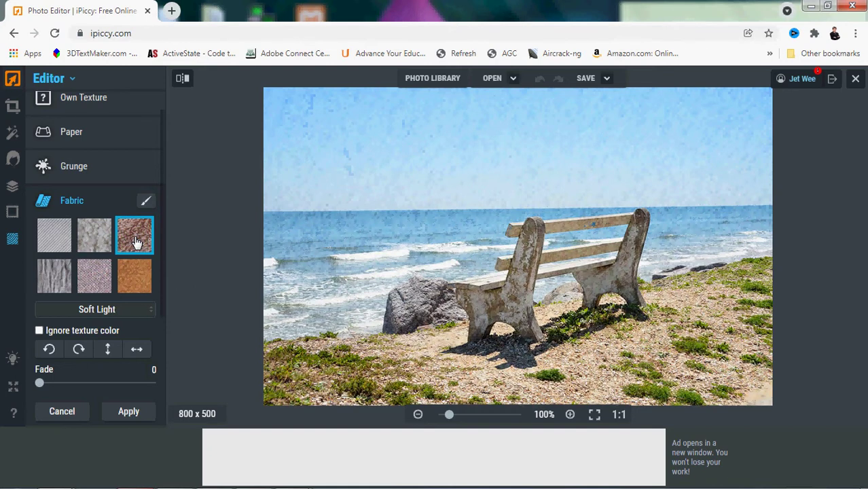
{"action": "left_click", "coordinate": [57, 282]}
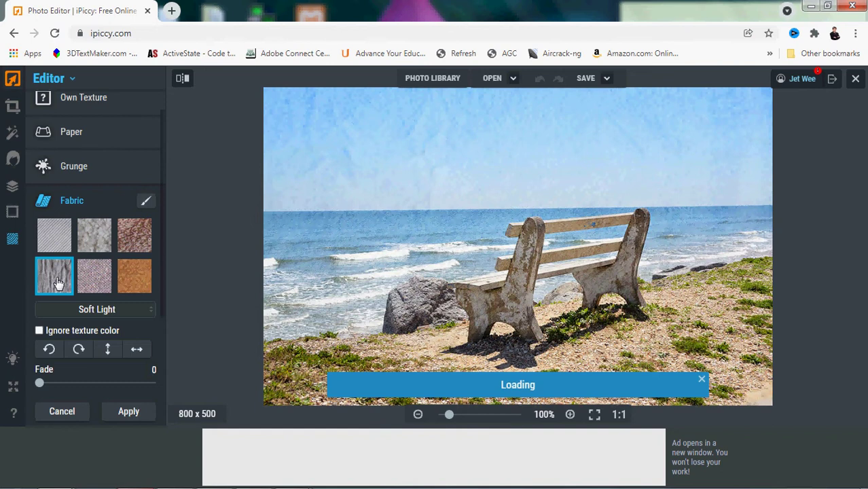
{"action": "left_click", "coordinate": [97, 282]}
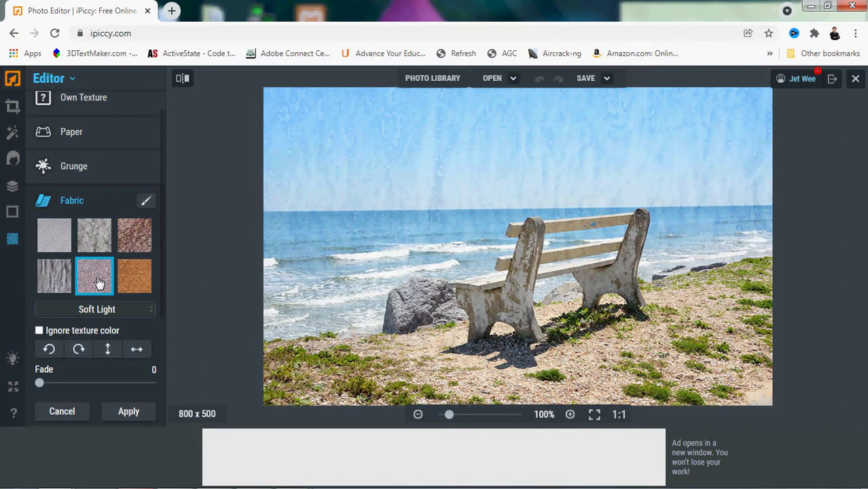
{"action": "left_click", "coordinate": [133, 285]}
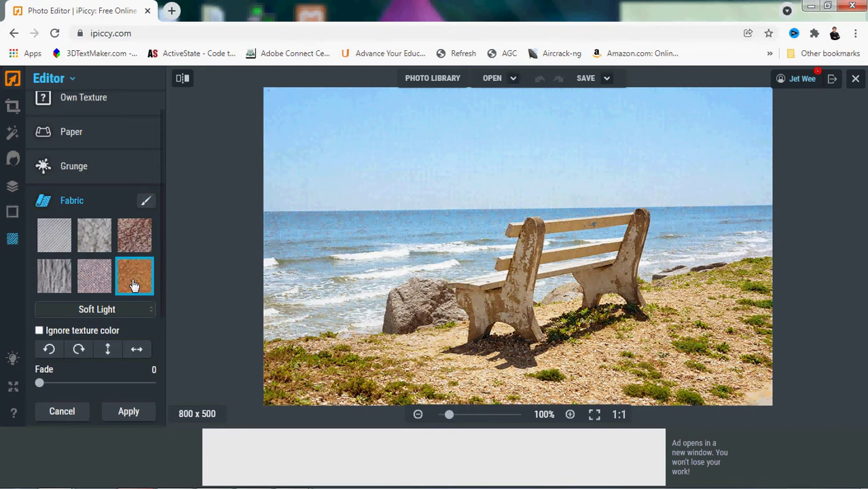
{"action": "left_click_drag", "start_coordinate": [164, 189], "coordinate": [164, 301]}
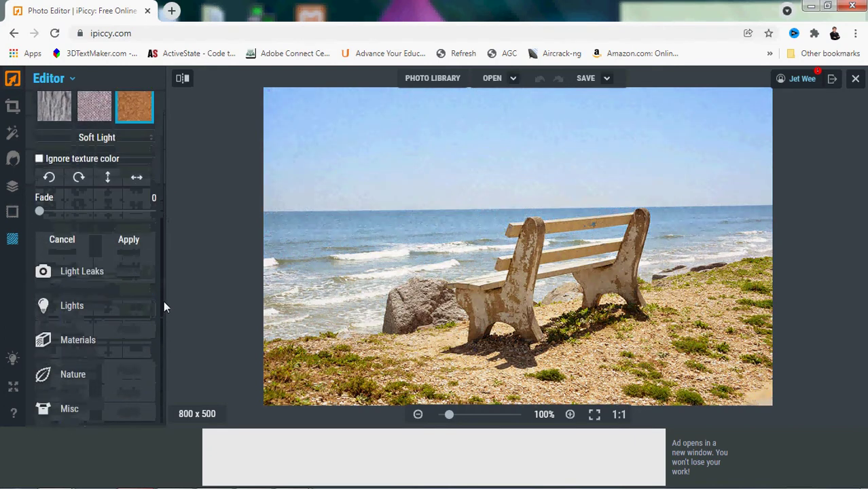
{"action": "left_click", "coordinate": [67, 243]}
- Preview the Light Leaks overlays (orange-black, pink), ending on the red leak in Screen mode
{"action": "left_click", "coordinate": [78, 270]}
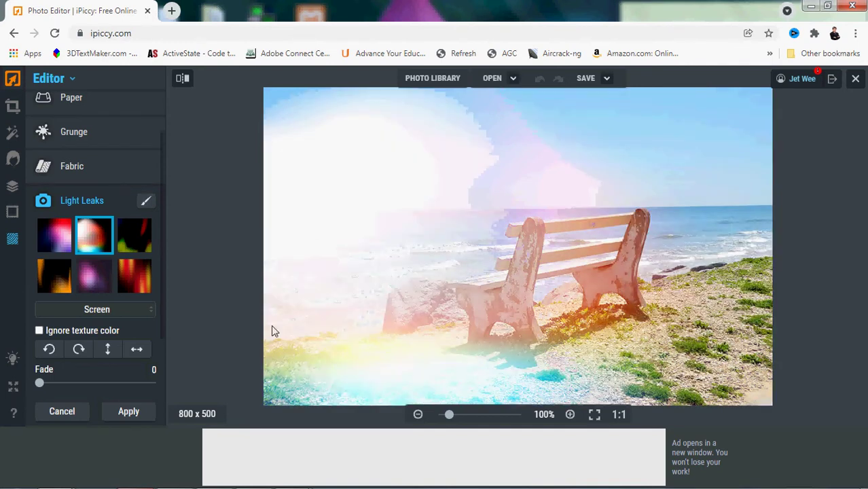
{"action": "left_click", "coordinate": [132, 248]}
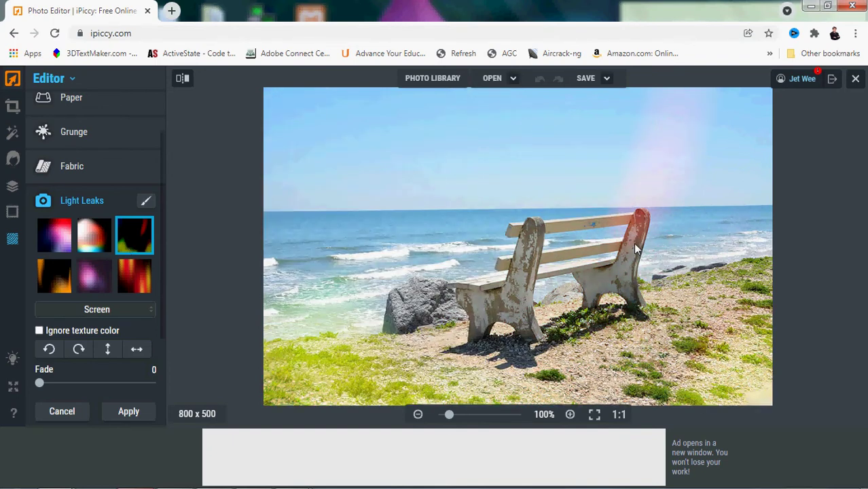
{"action": "left_click", "coordinate": [61, 282]}
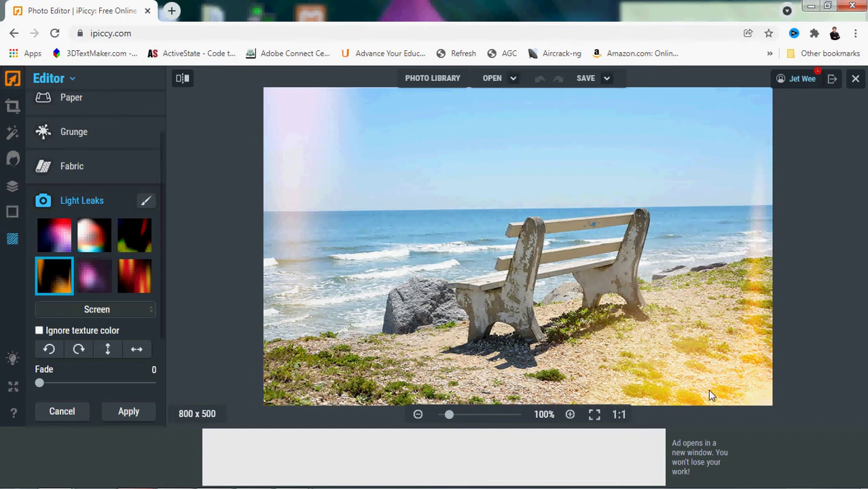
{"action": "left_click", "coordinate": [94, 278]}
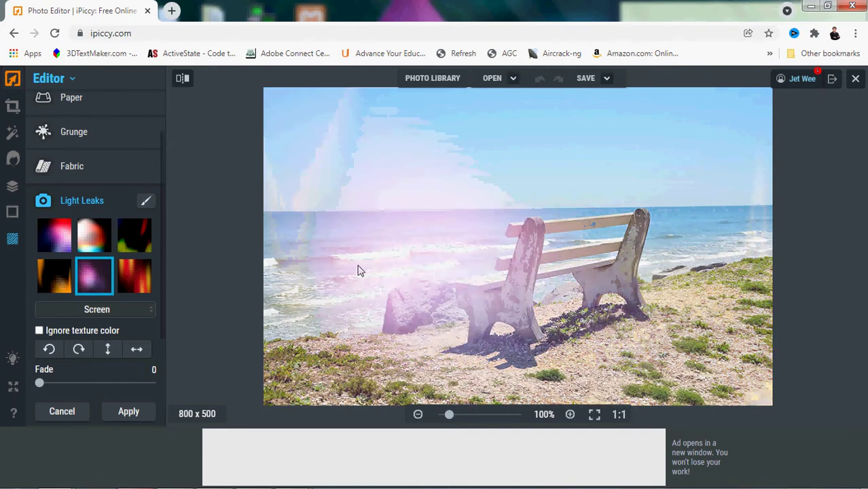
{"action": "left_click", "coordinate": [130, 286]}
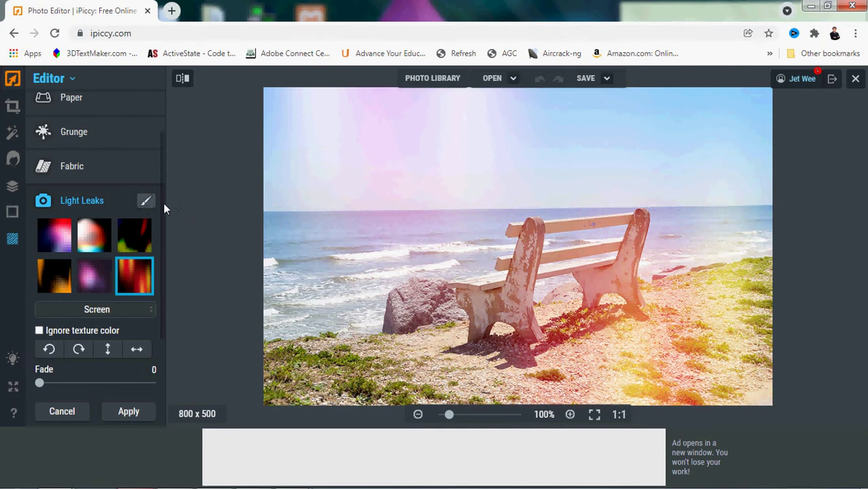
{"action": "scroll", "coordinate": [163, 207], "scroll_direction": "down", "scroll_amount": 2}
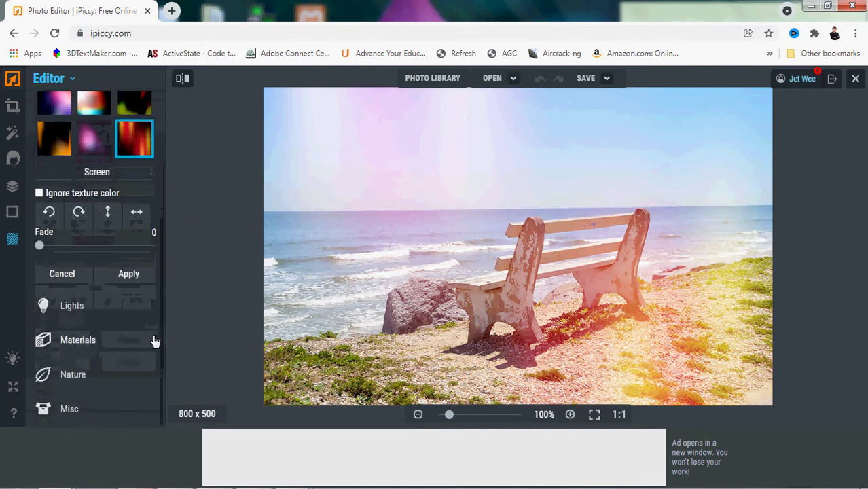
- Discard the unapplied light leak and switch to the Lights texture category
{"action": "left_click", "coordinate": [79, 311]}
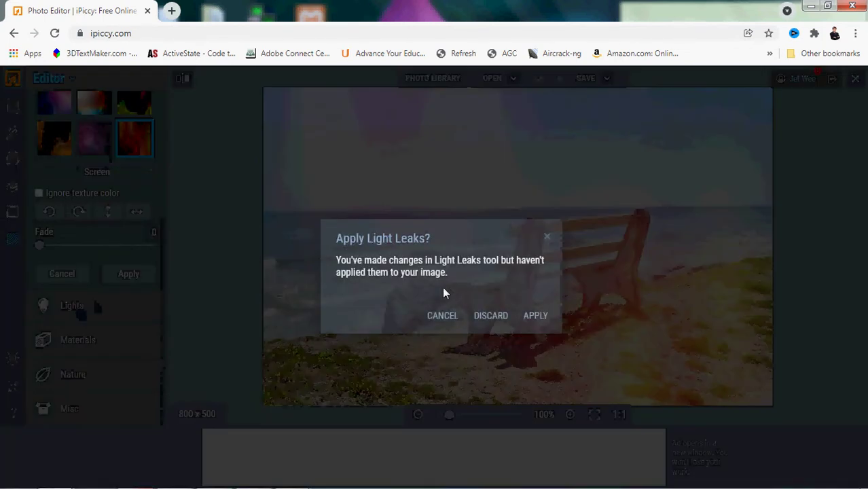
{"action": "left_click", "coordinate": [447, 316]}
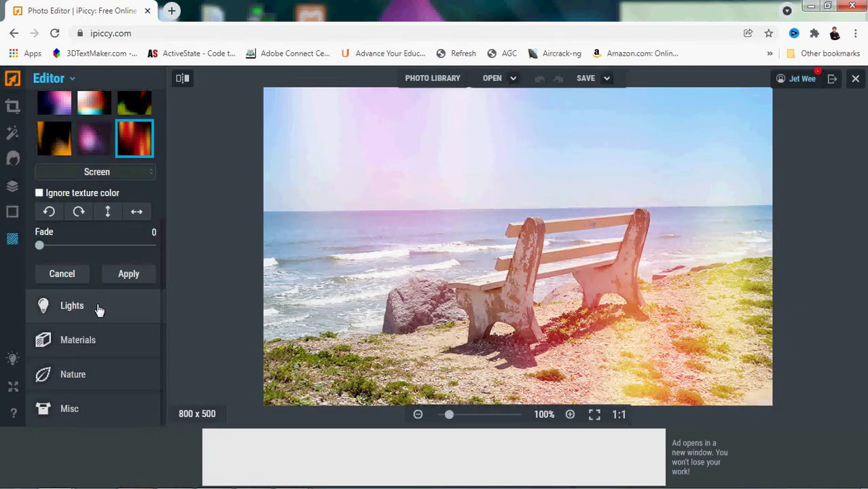
{"action": "left_click", "coordinate": [97, 307]}
{"action": "left_click", "coordinate": [489, 316]}
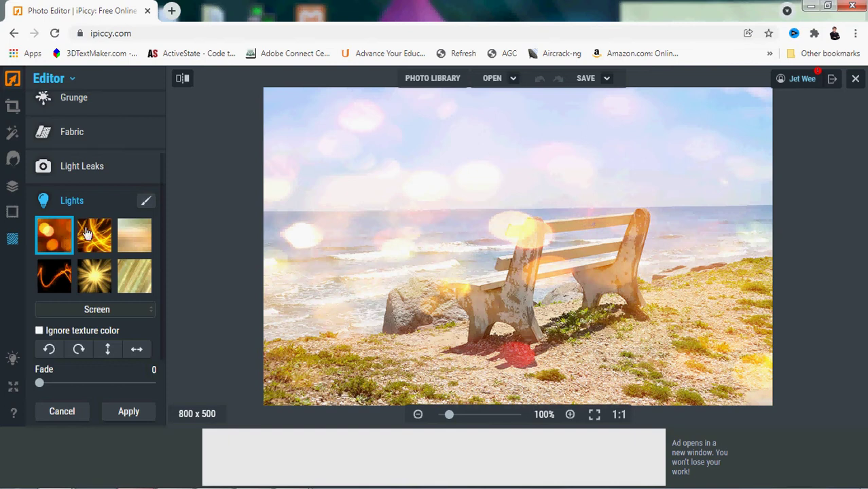
- Preview the Lights overlays, including orange swirl and sunburst, ending on the diagonal light rays
{"action": "left_click", "coordinate": [106, 239]}
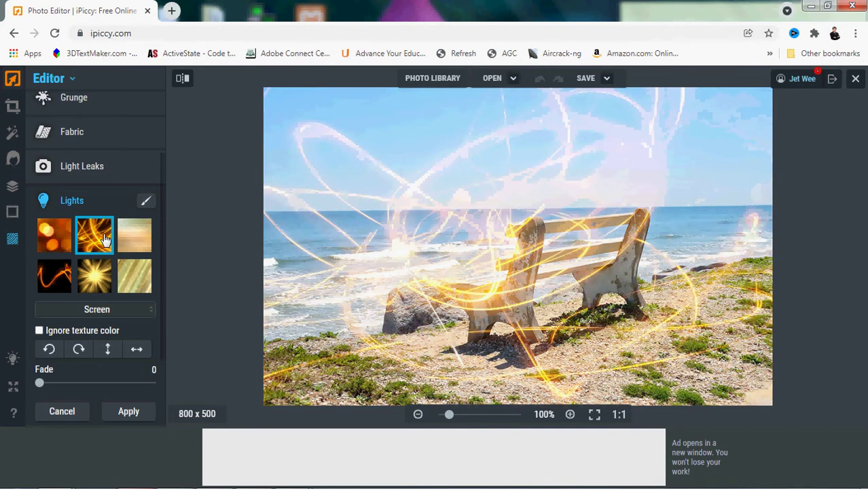
{"action": "left_click", "coordinate": [141, 243]}
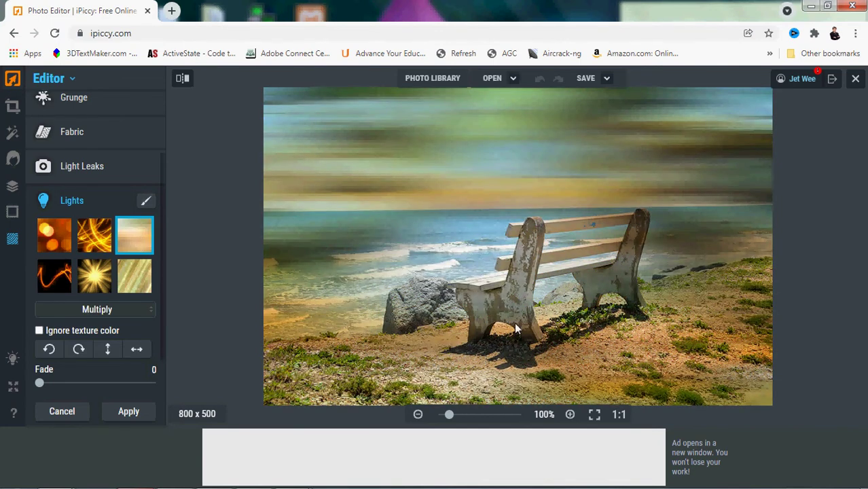
{"action": "left_click", "coordinate": [63, 276]}
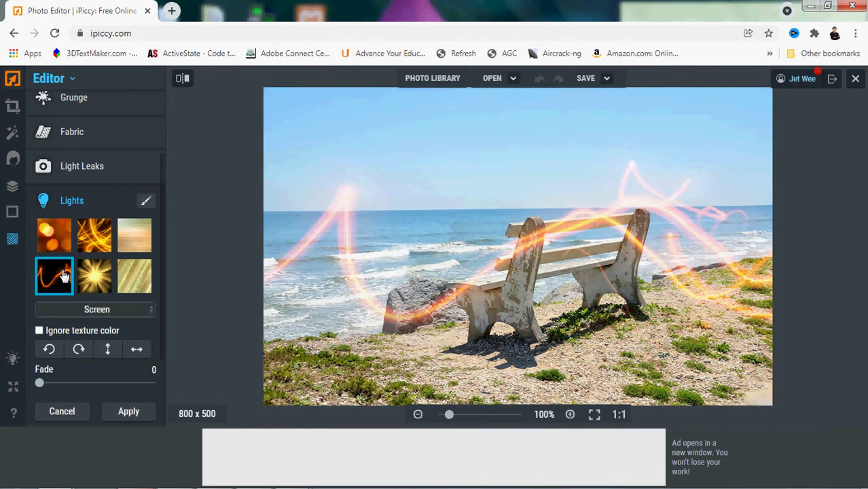
{"action": "left_click", "coordinate": [100, 282]}
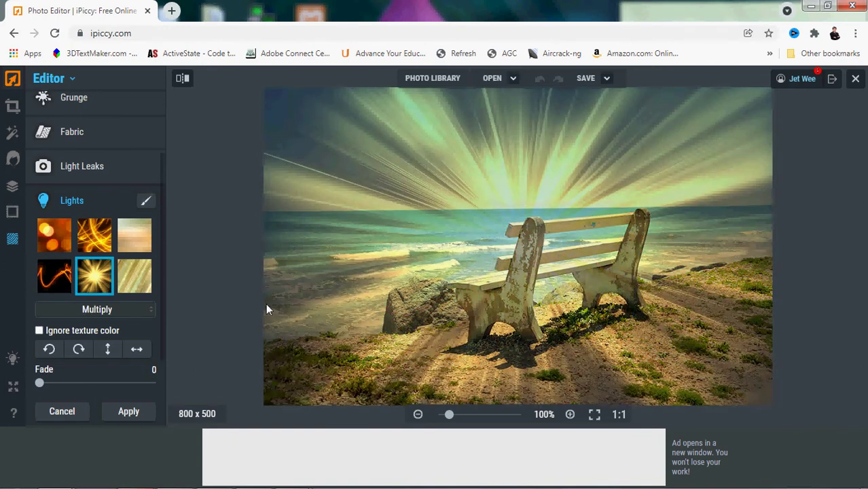
{"action": "left_click", "coordinate": [141, 288]}
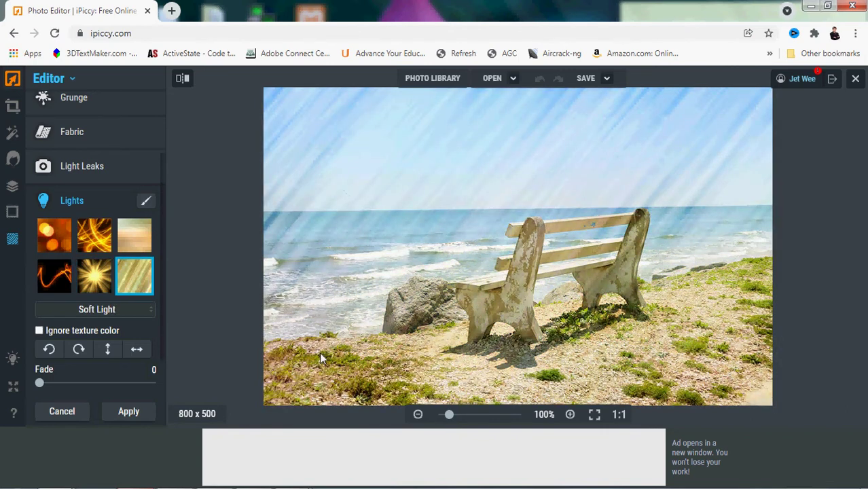
- Cancel the light rays, try Materials textures (gold, blue water, beige, brown wood), then cancel
{"action": "left_click", "coordinate": [82, 412]}
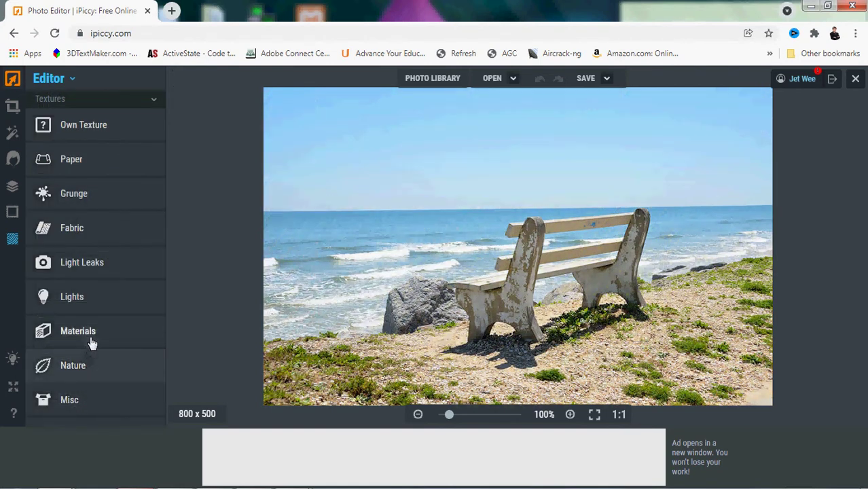
{"action": "left_click", "coordinate": [88, 338]}
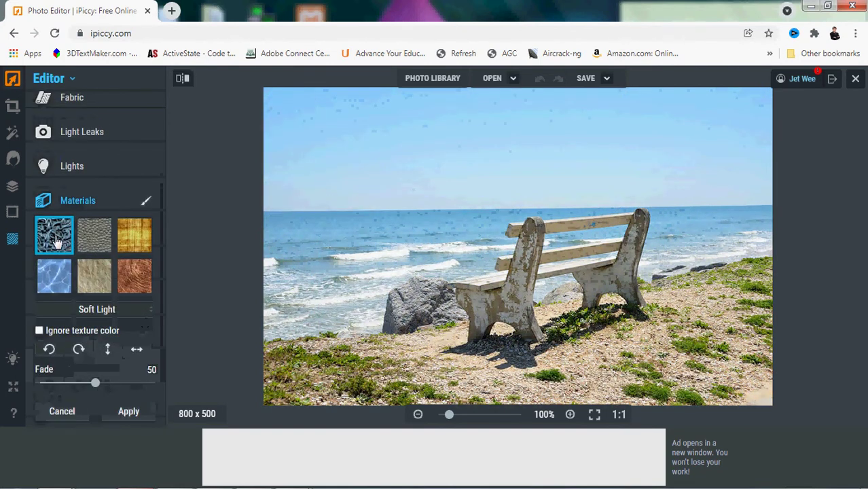
{"action": "left_click", "coordinate": [93, 243]}
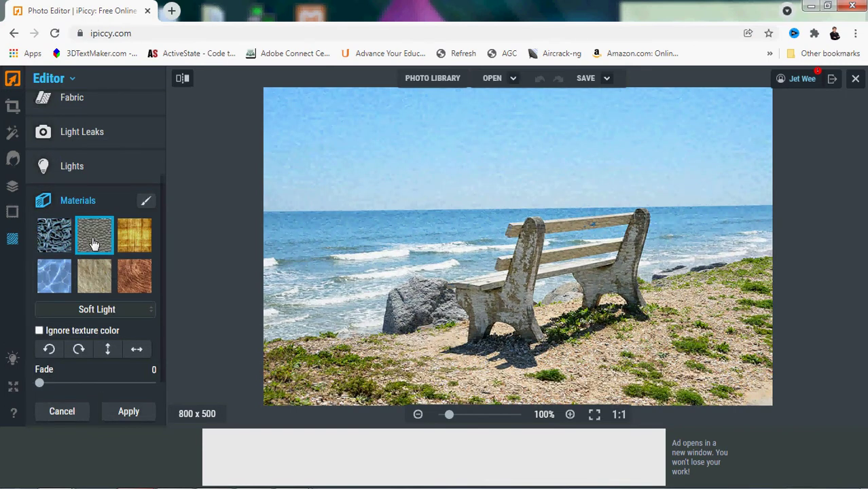
{"action": "left_click", "coordinate": [138, 239]}
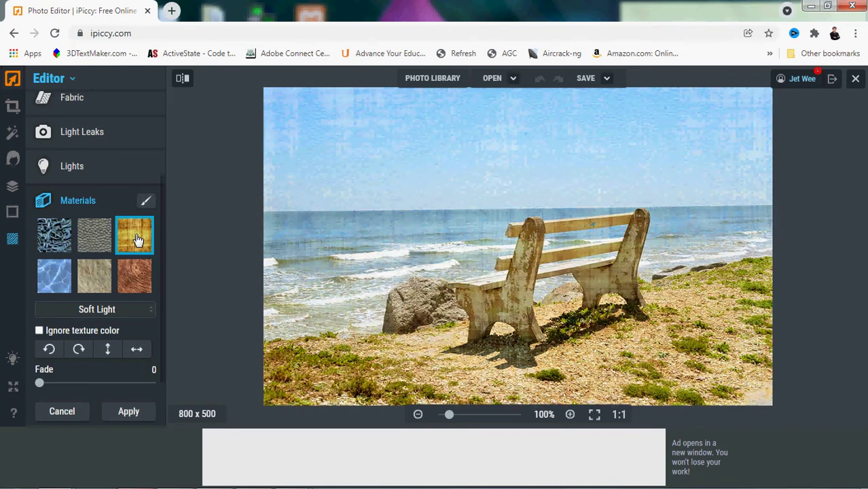
{"action": "left_click", "coordinate": [60, 275]}
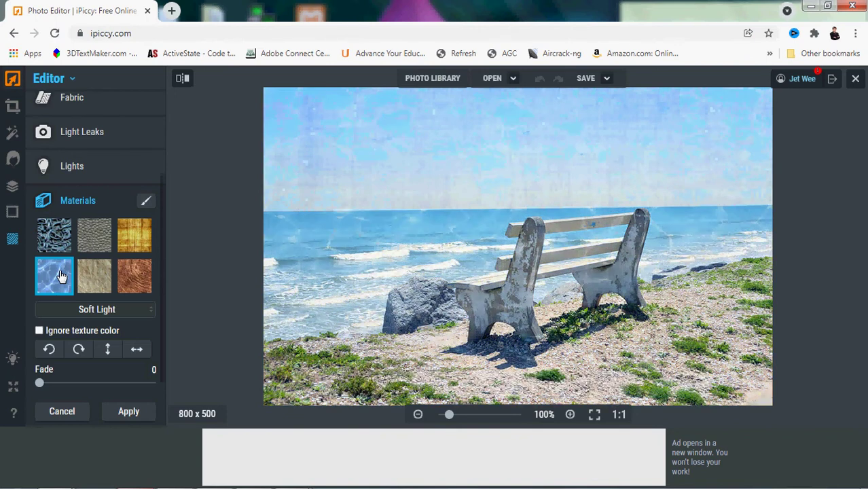
{"action": "left_click", "coordinate": [94, 283]}
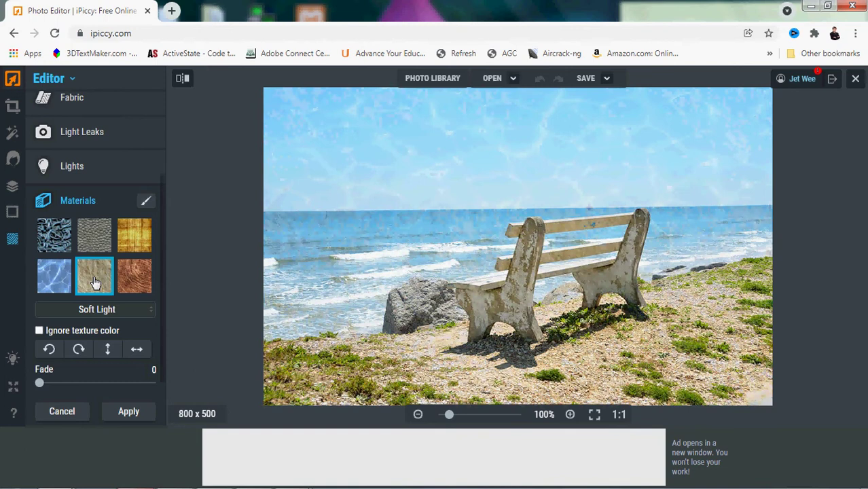
{"action": "left_click", "coordinate": [143, 280]}
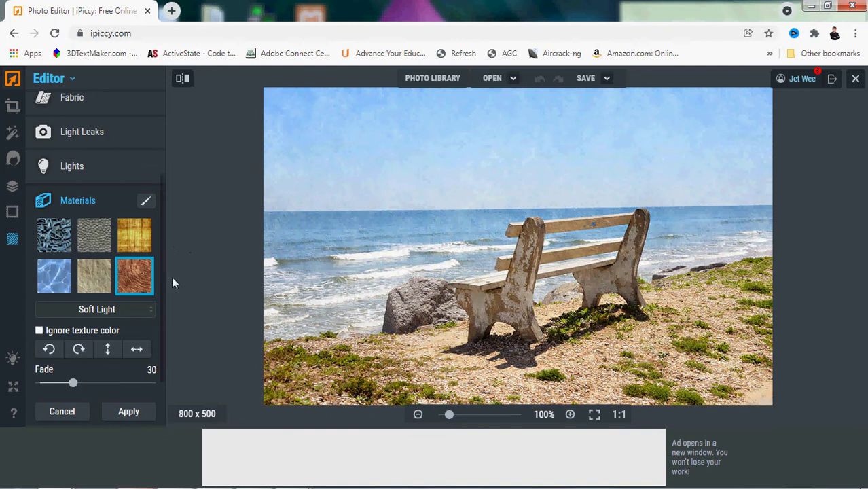
{"action": "left_click", "coordinate": [73, 413]}
- Try the Nature textures (orange, ice, green leaf, cloud) on the photo, then cancel them
{"action": "left_click", "coordinate": [103, 370]}
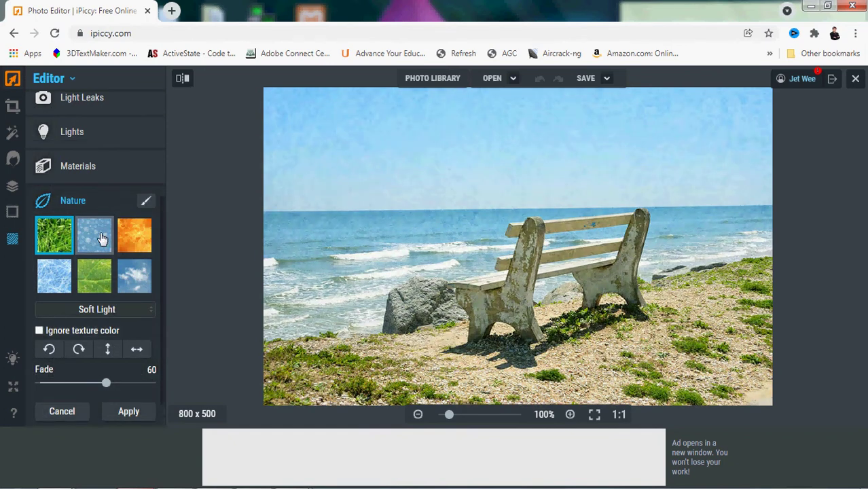
{"action": "left_click", "coordinate": [91, 238]}
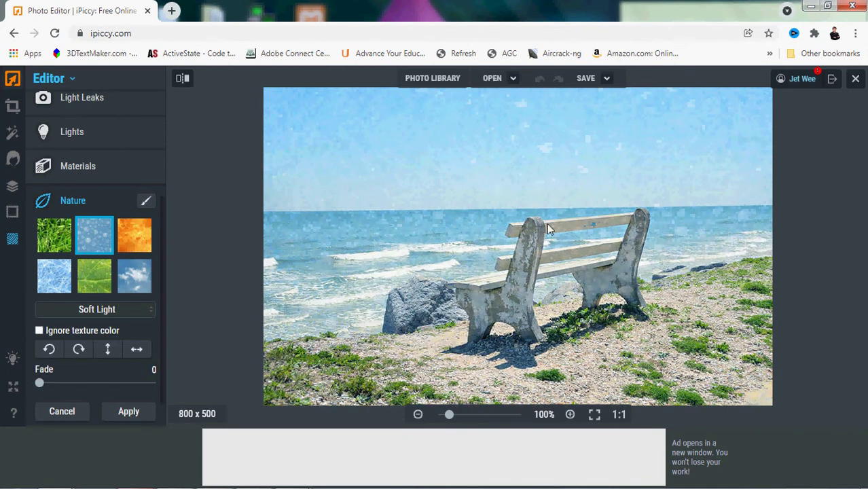
{"action": "left_click", "coordinate": [142, 235]}
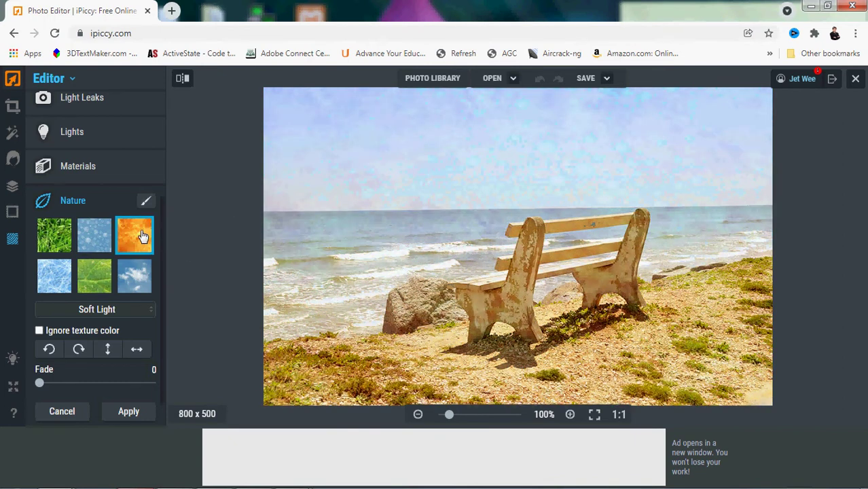
{"action": "left_click", "coordinate": [54, 282]}
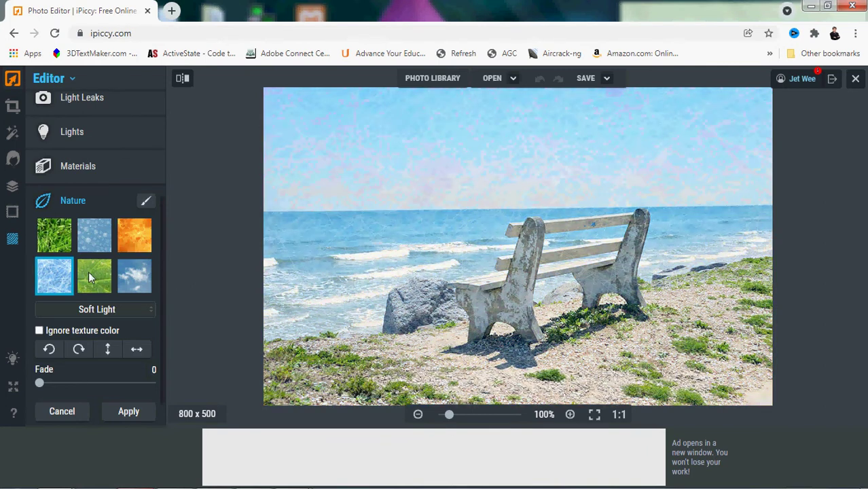
{"action": "left_click", "coordinate": [99, 284]}
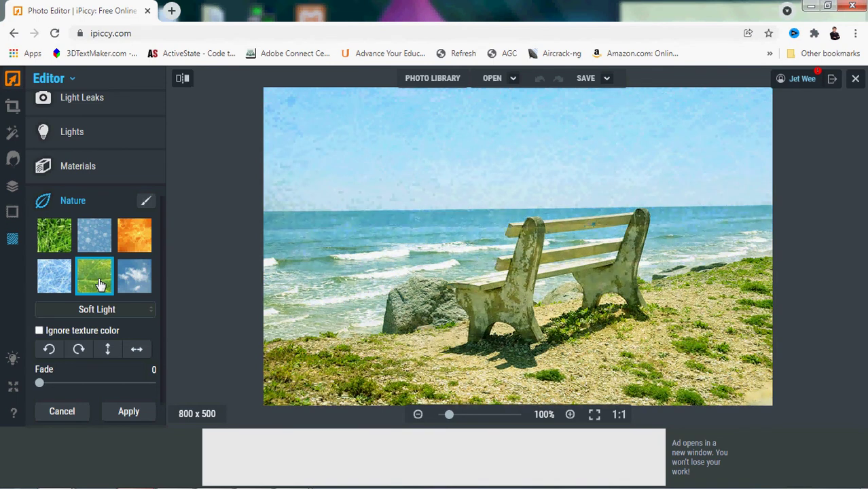
{"action": "left_click", "coordinate": [144, 289]}
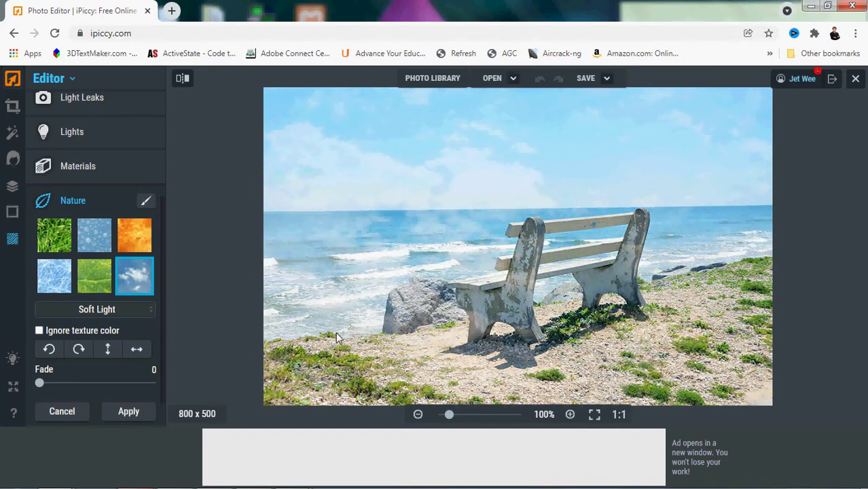
{"action": "left_click", "coordinate": [79, 412]}
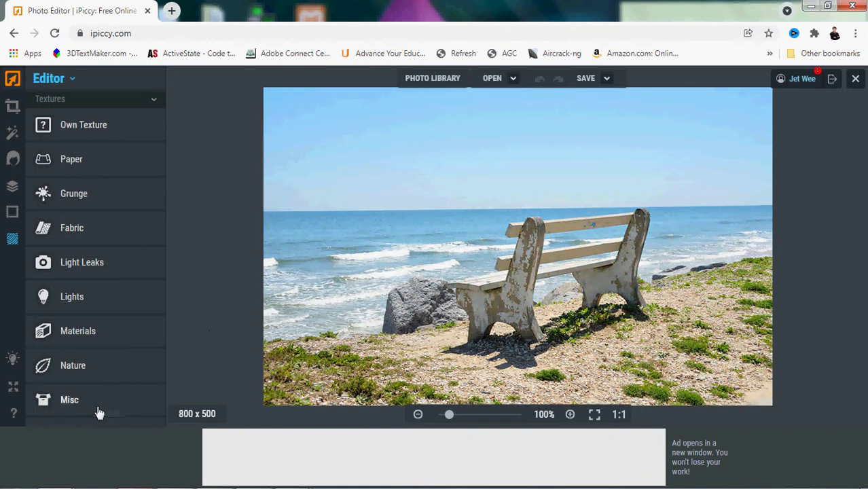
- Preview Misc textures (cracked earth, yellow stone, blue-grey), ending on the brown one as Soft Light
{"action": "left_click", "coordinate": [99, 413]}
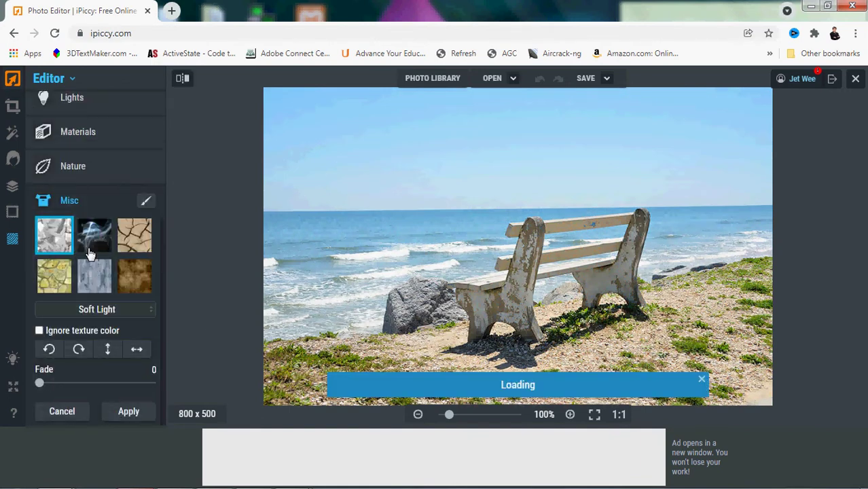
{"action": "left_click", "coordinate": [95, 238]}
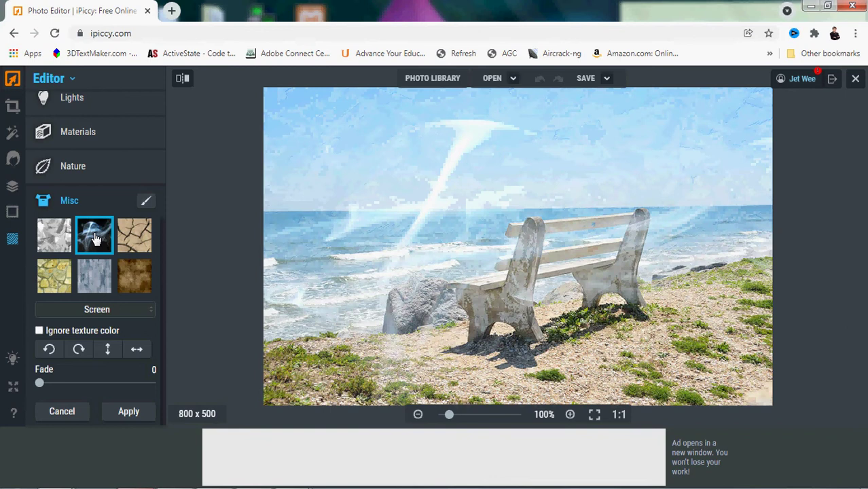
{"action": "left_click", "coordinate": [133, 243]}
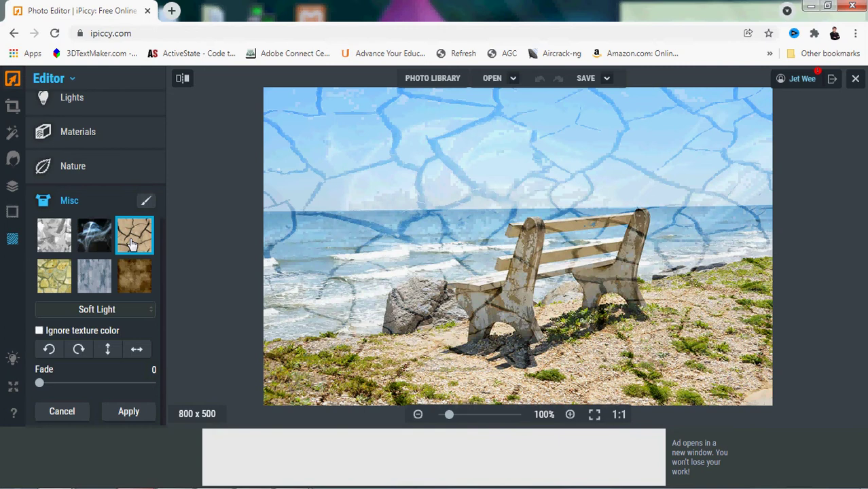
{"action": "left_click", "coordinate": [56, 281]}
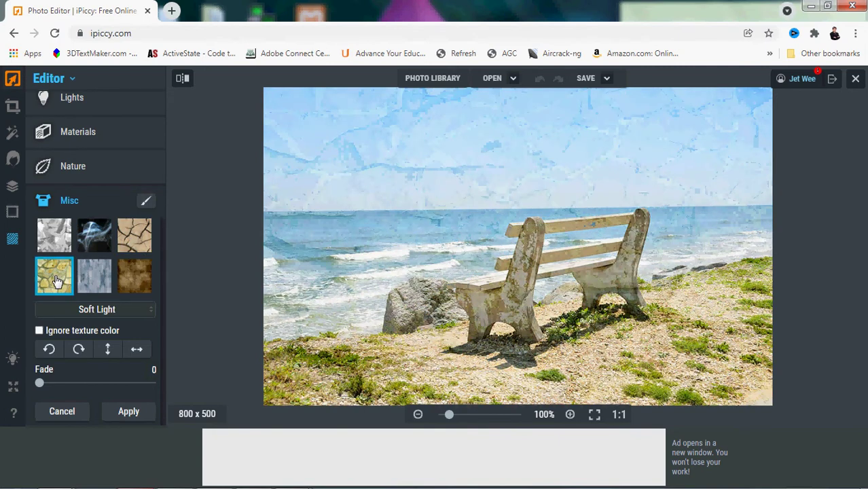
{"action": "left_click", "coordinate": [94, 285]}
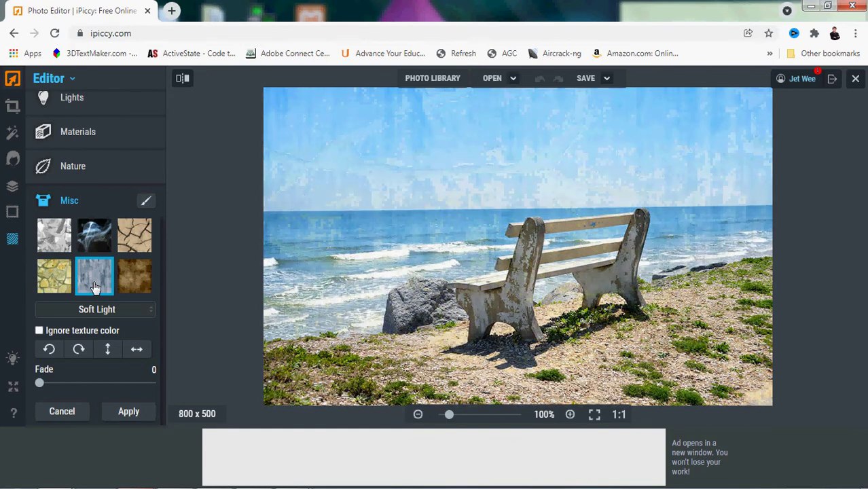
{"action": "left_click", "coordinate": [144, 280]}
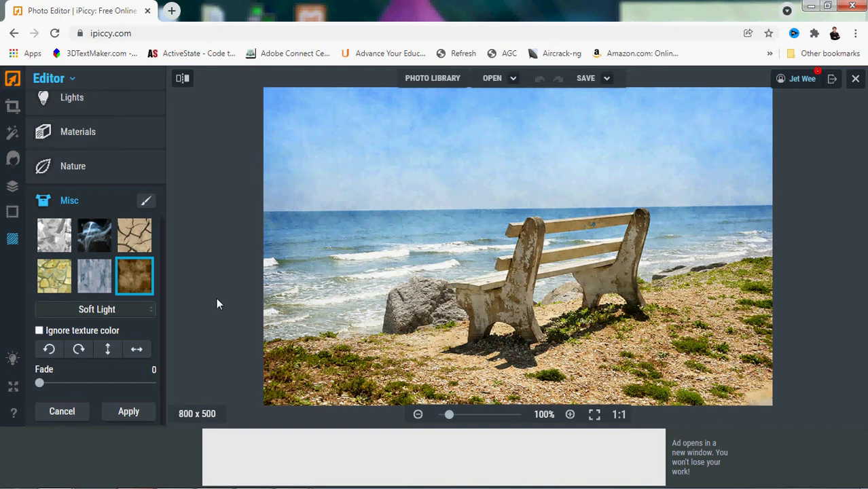
- Switch the workspace from Editor to Collage, then reopen the Editor/Collage/Designer mode menu
{"action": "left_click", "coordinate": [72, 79]}
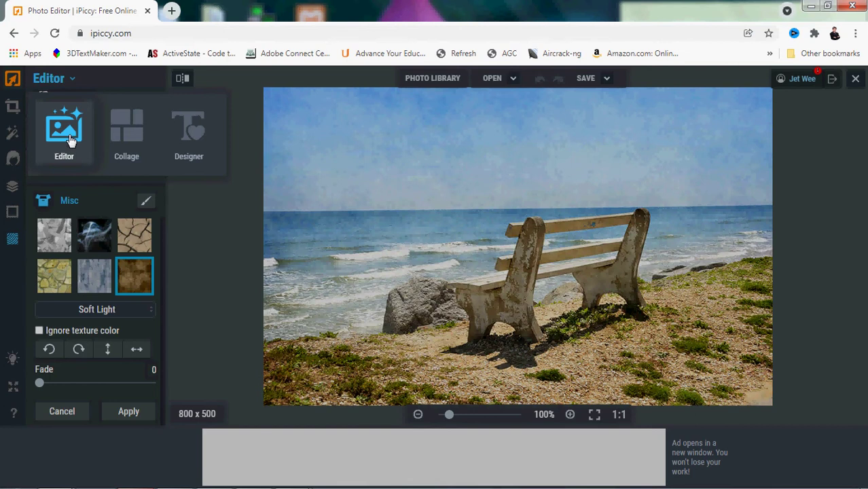
{"action": "left_click", "coordinate": [125, 136]}
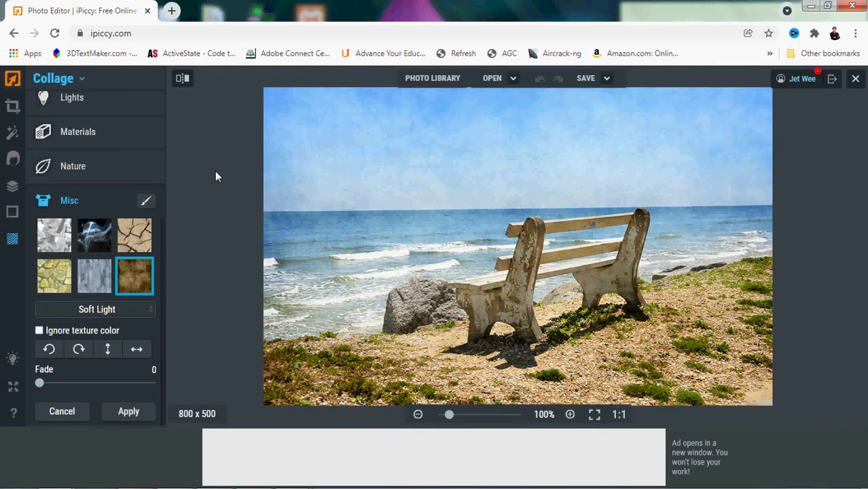
{"action": "left_click", "coordinate": [87, 83]}
{"action": "left_click", "coordinate": [128, 131]}
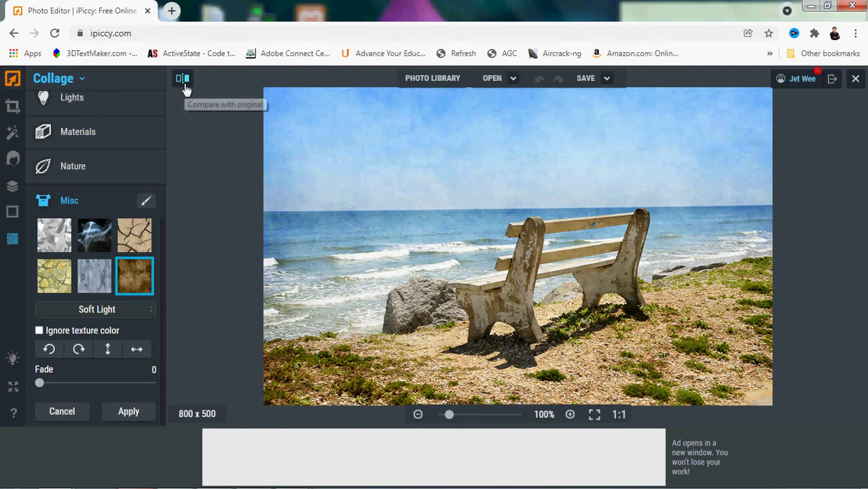
{"action": "left_click", "coordinate": [80, 81]}
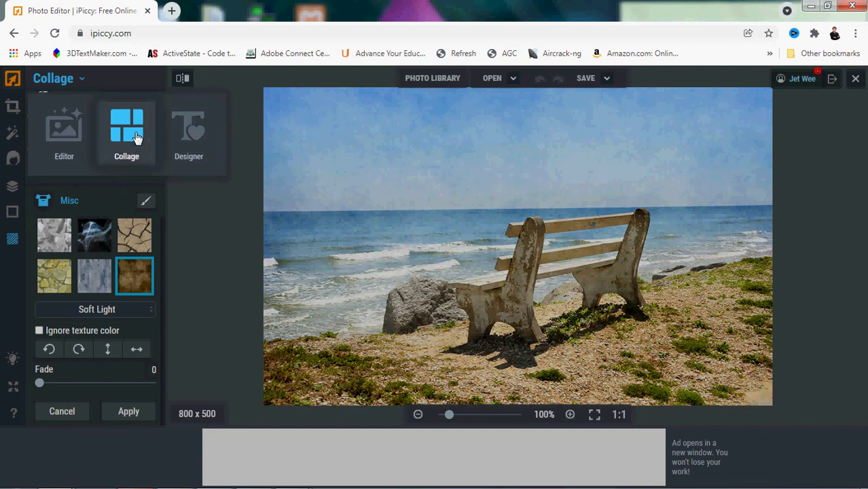
- Pass through Designer mode, then return to Collage to get an empty 2×2 grid on a 2000×2000 canvas
{"action": "left_click", "coordinate": [190, 136]}
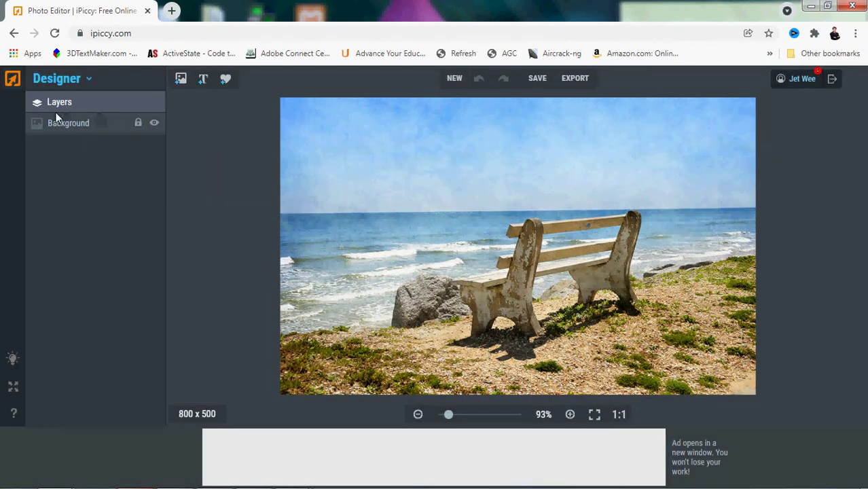
{"action": "left_click", "coordinate": [66, 126]}
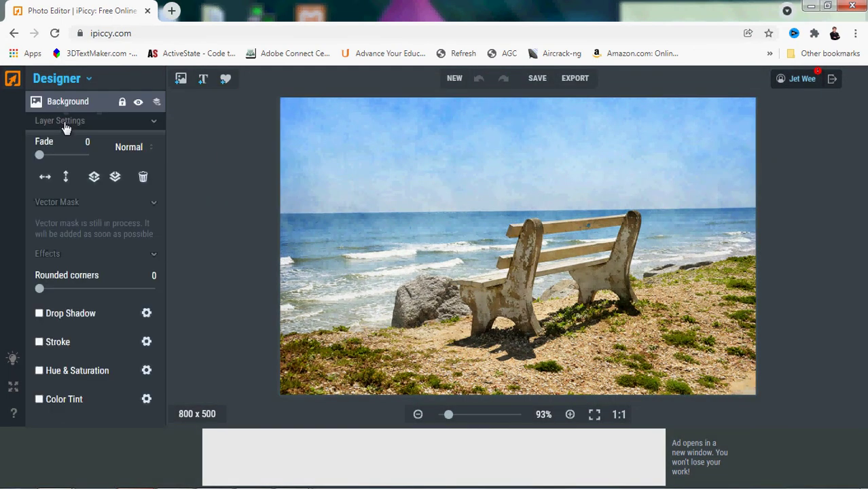
{"action": "left_click", "coordinate": [87, 80]}
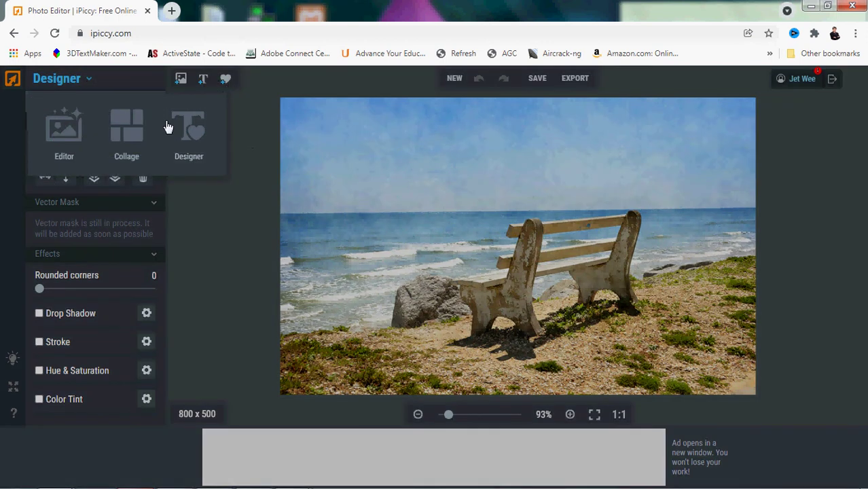
{"action": "left_click", "coordinate": [132, 132]}
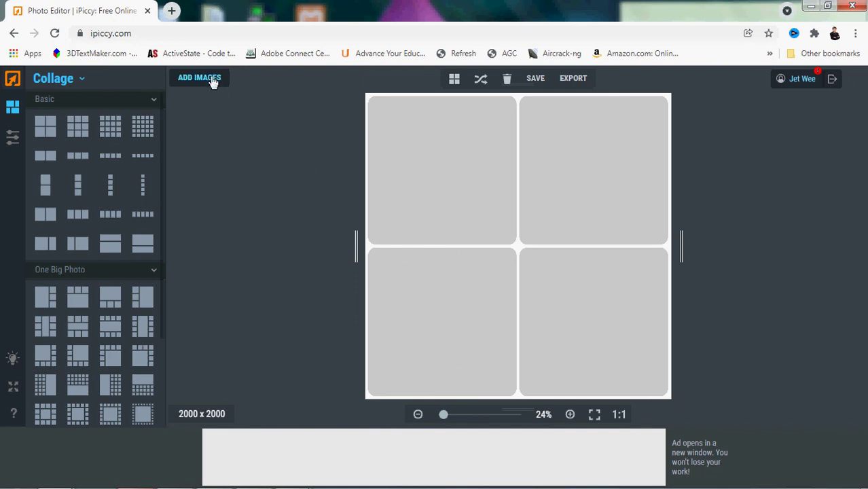
- Open the Photo Library of four stored images without adding new files, selecting the World With AR image
{"action": "left_click", "coordinate": [212, 79]}
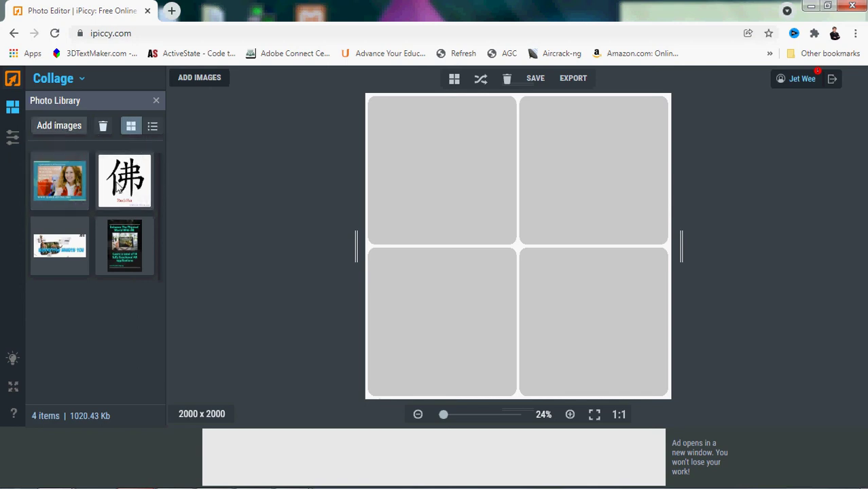
{"action": "left_click", "coordinate": [72, 131]}
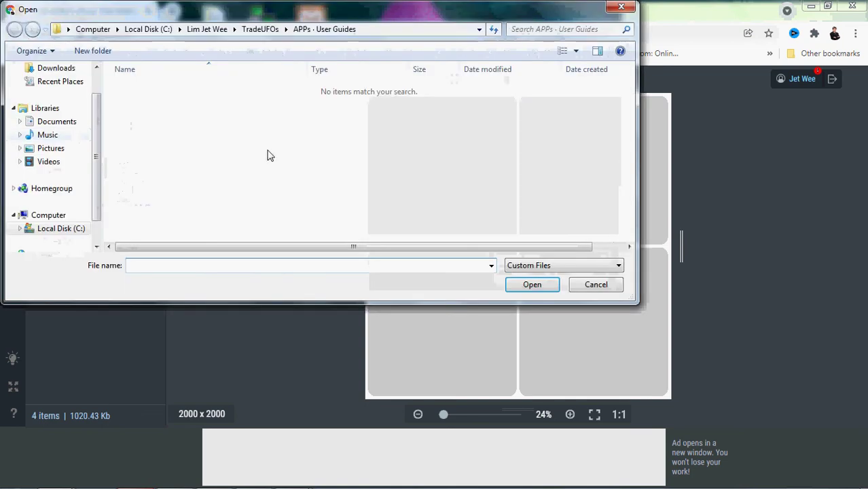
{"action": "left_click", "coordinate": [621, 6]}
{"action": "left_click", "coordinate": [135, 260]}
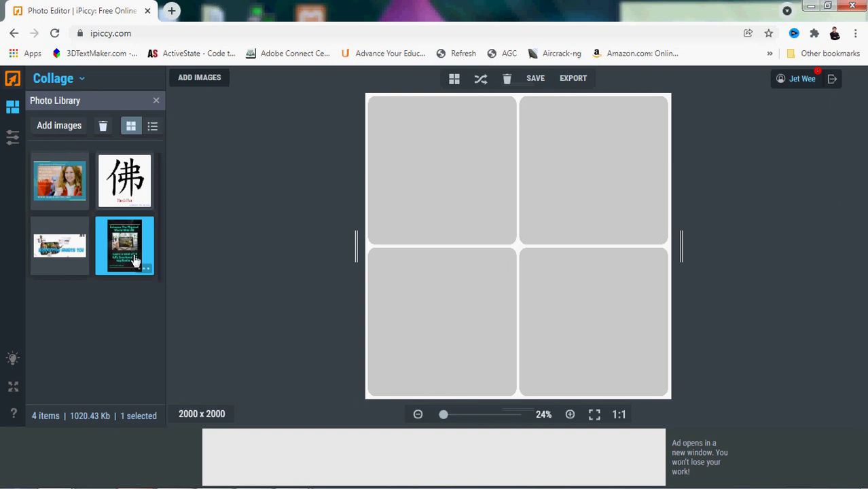
- Fill the collage: World With AR top-left, Buddha top-right, elephant AR scene bottom-left, enthusiasm quote bottom-right
{"action": "left_click_drag", "start_coordinate": [135, 260], "coordinate": [453, 197]}
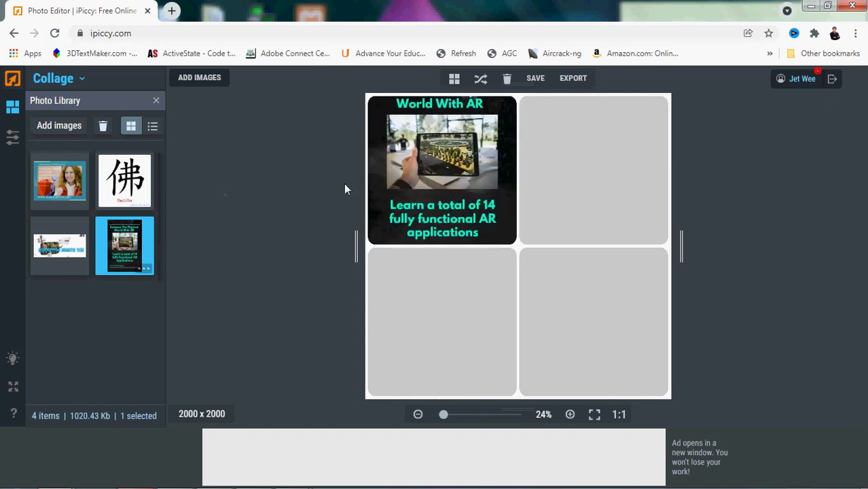
{"action": "left_click_drag", "start_coordinate": [124, 183], "coordinate": [603, 178]}
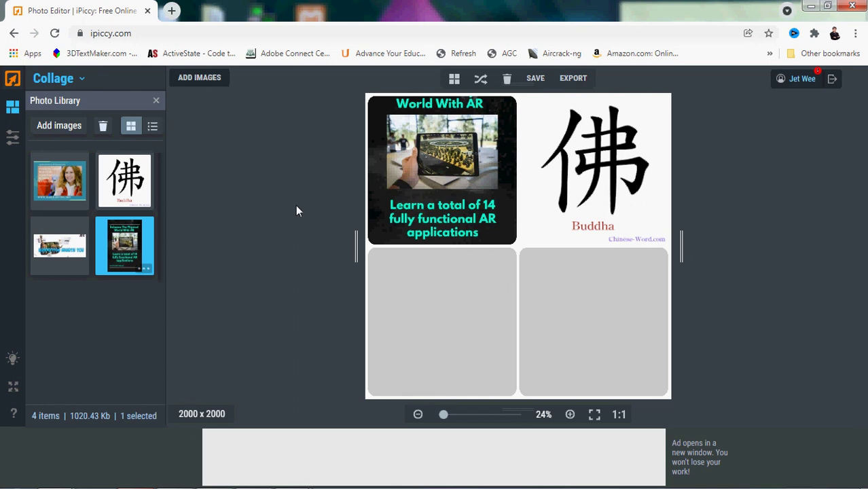
{"action": "left_click_drag", "start_coordinate": [60, 180], "coordinate": [439, 325]}
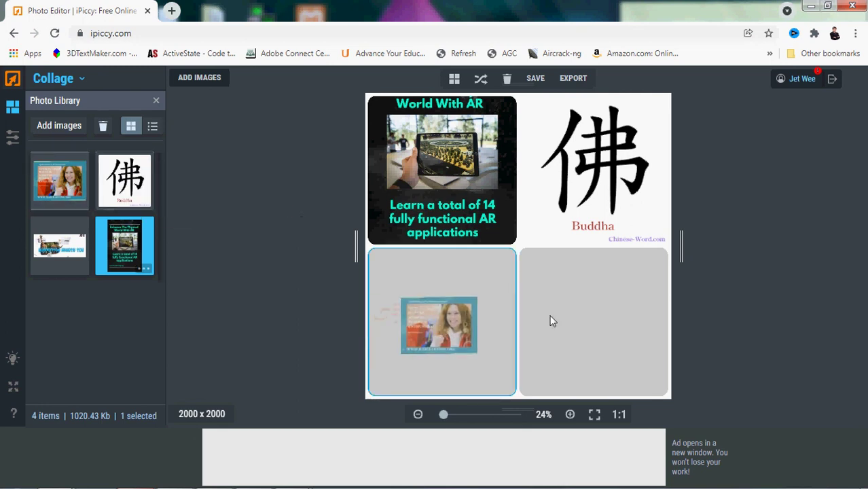
{"action": "left_click_drag", "start_coordinate": [550, 321], "coordinate": [608, 328]}
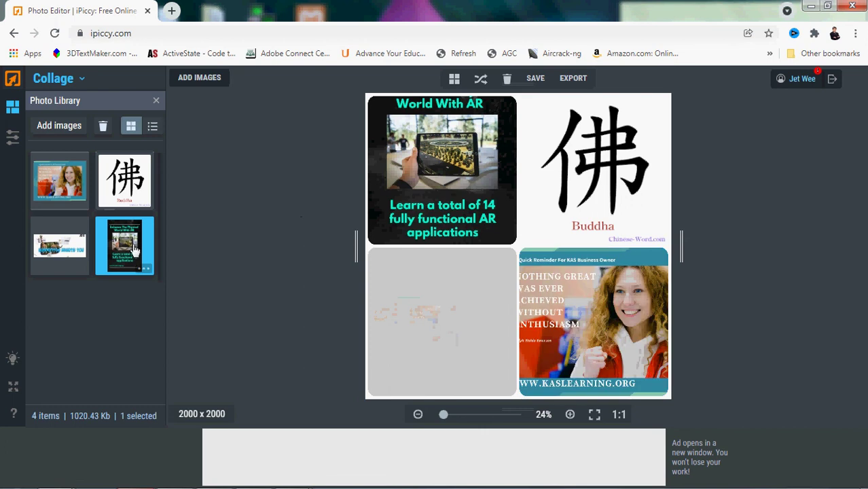
{"action": "left_click_drag", "start_coordinate": [72, 255], "coordinate": [458, 312]}
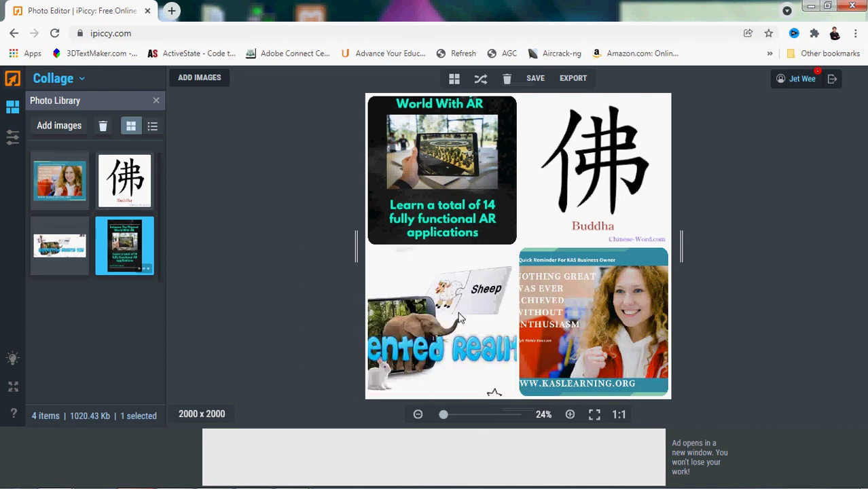